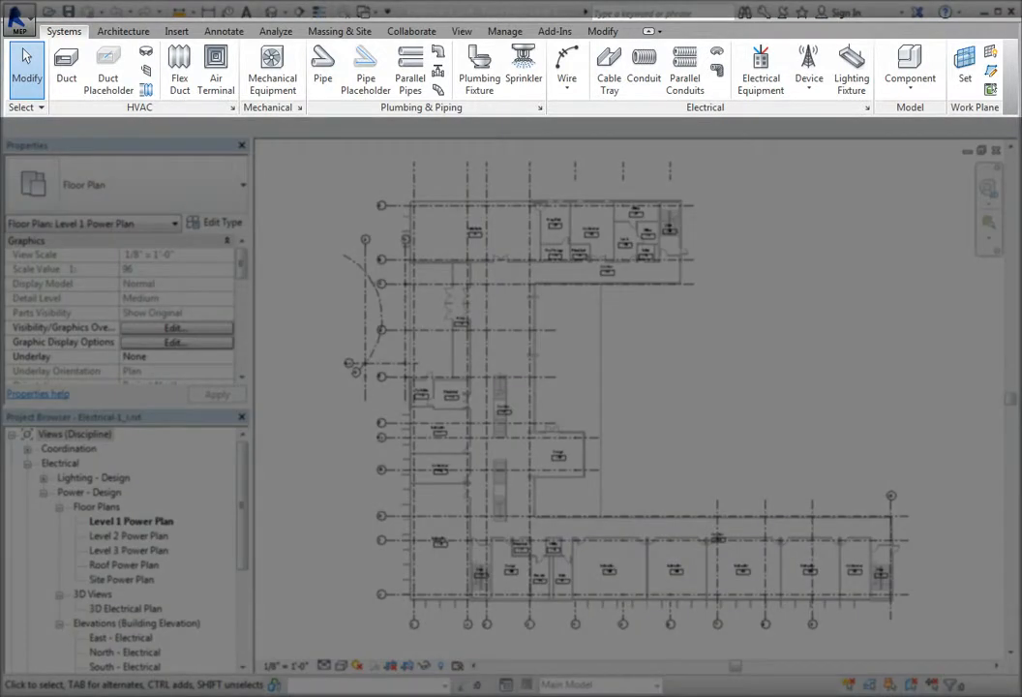
pyautogui.click(821, 93)
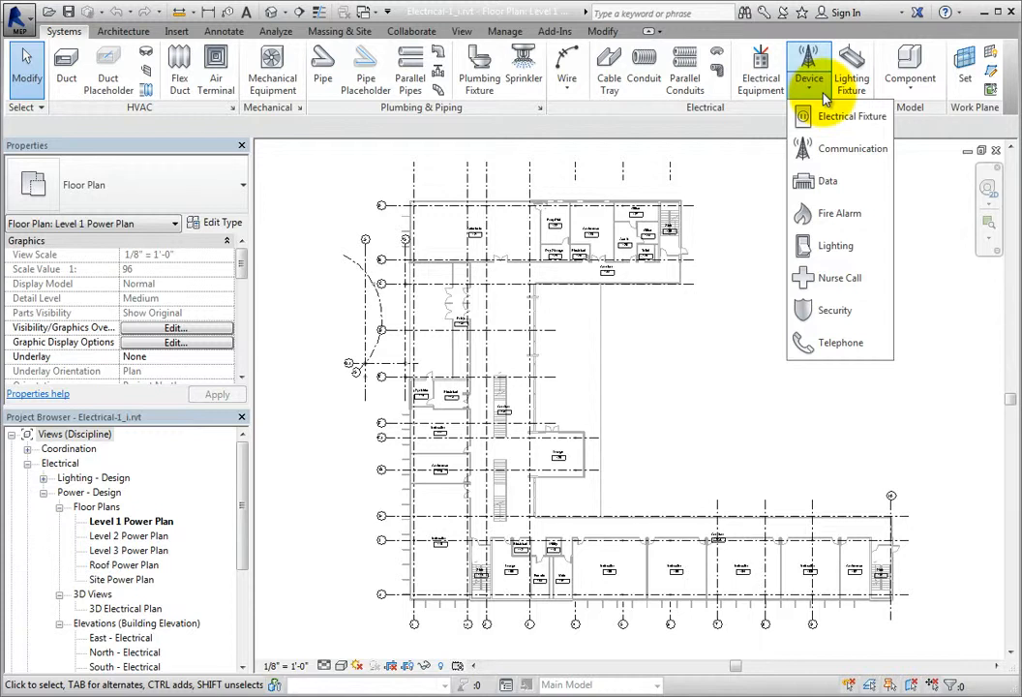
pyautogui.click(840, 155)
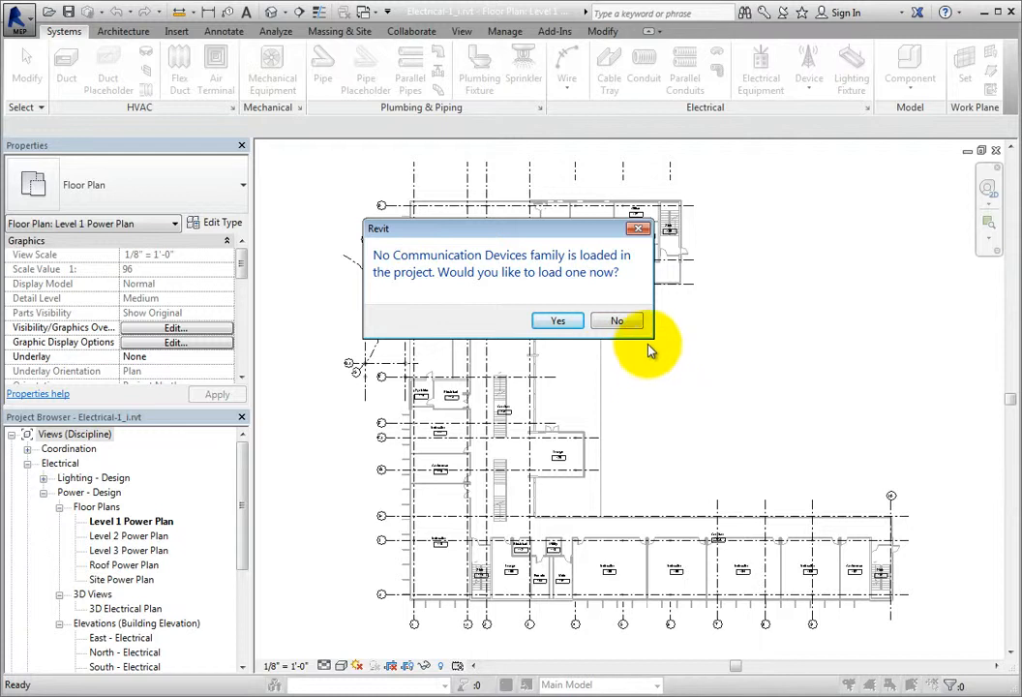
pyautogui.click(629, 324)
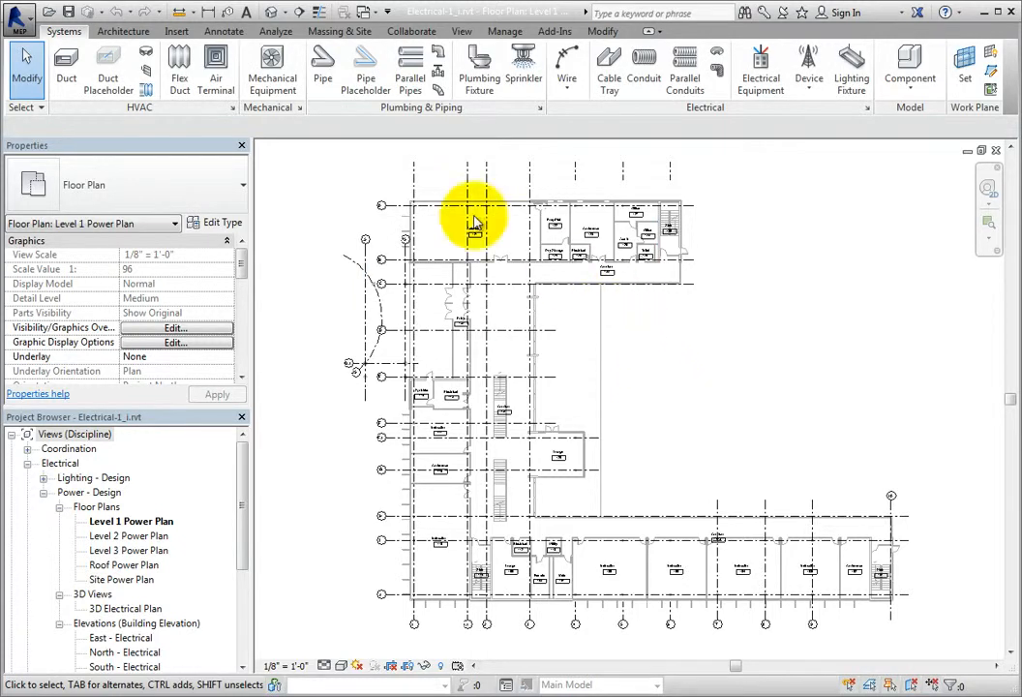
# Step: Start loading a family and browse the US Imperial library to Electrical > MEP > Information and Communication
pyautogui.click(184, 33)
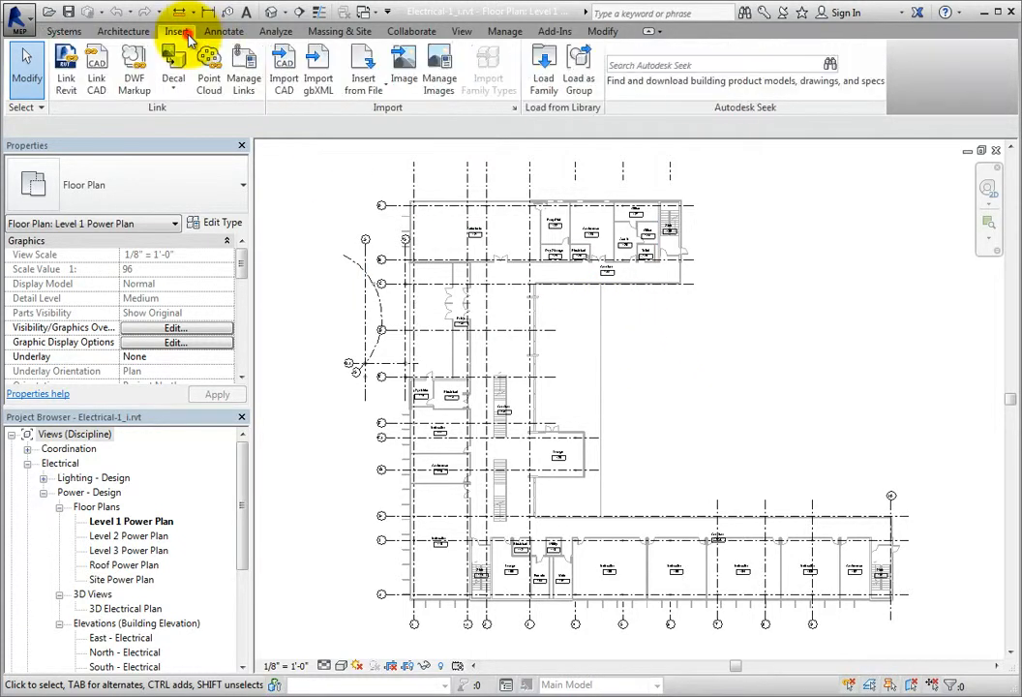
pyautogui.click(554, 92)
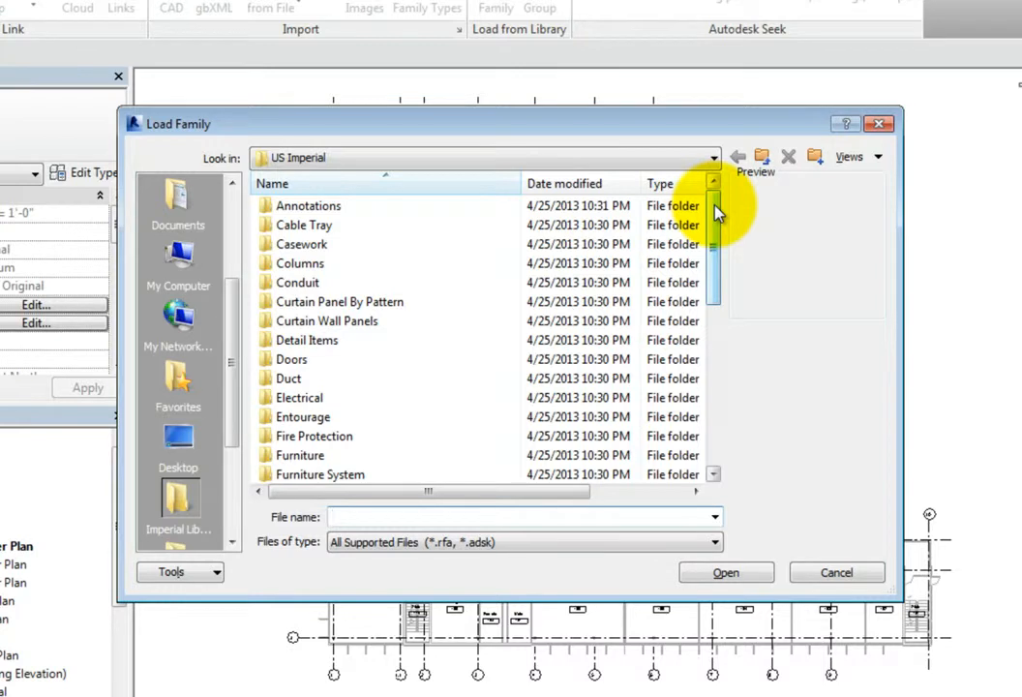
pyautogui.doubleClick(353, 397)
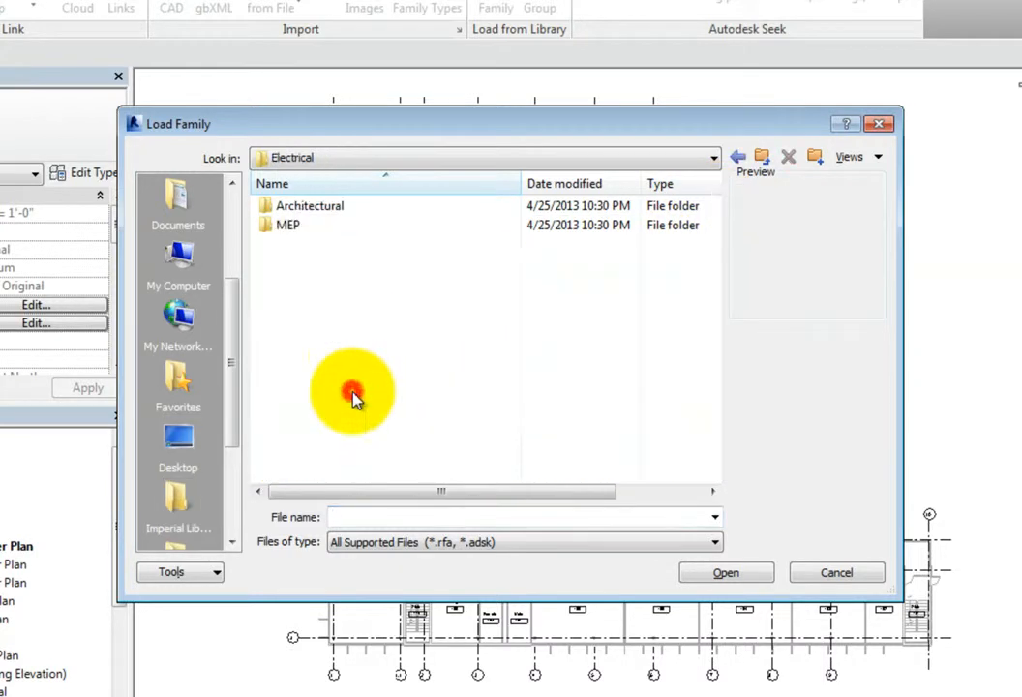
pyautogui.doubleClick(343, 227)
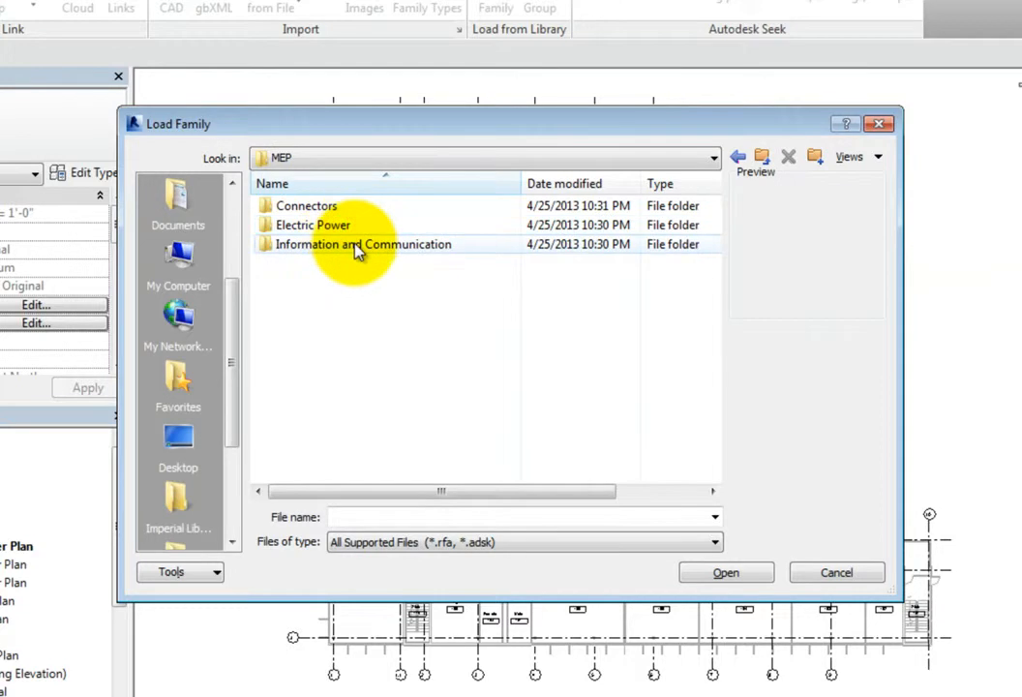
pyautogui.doubleClick(356, 248)
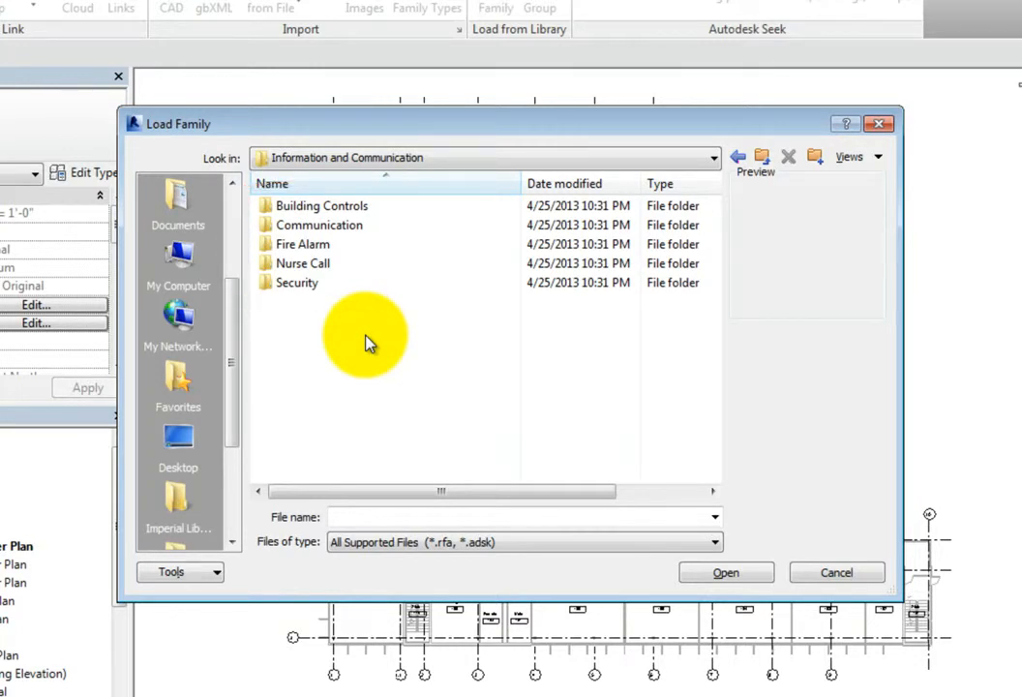
# Step: Preview sensor, photocell and thermostat families in the Building Controls folder and return to the parent folder
pyautogui.doubleClick(403, 207)
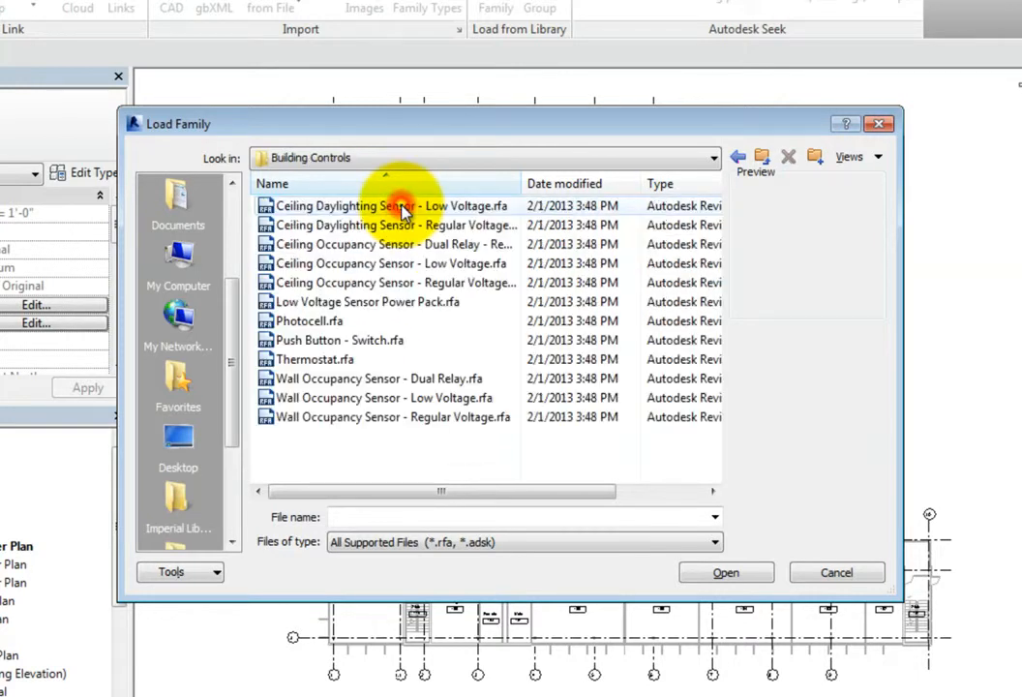
pyautogui.click(405, 209)
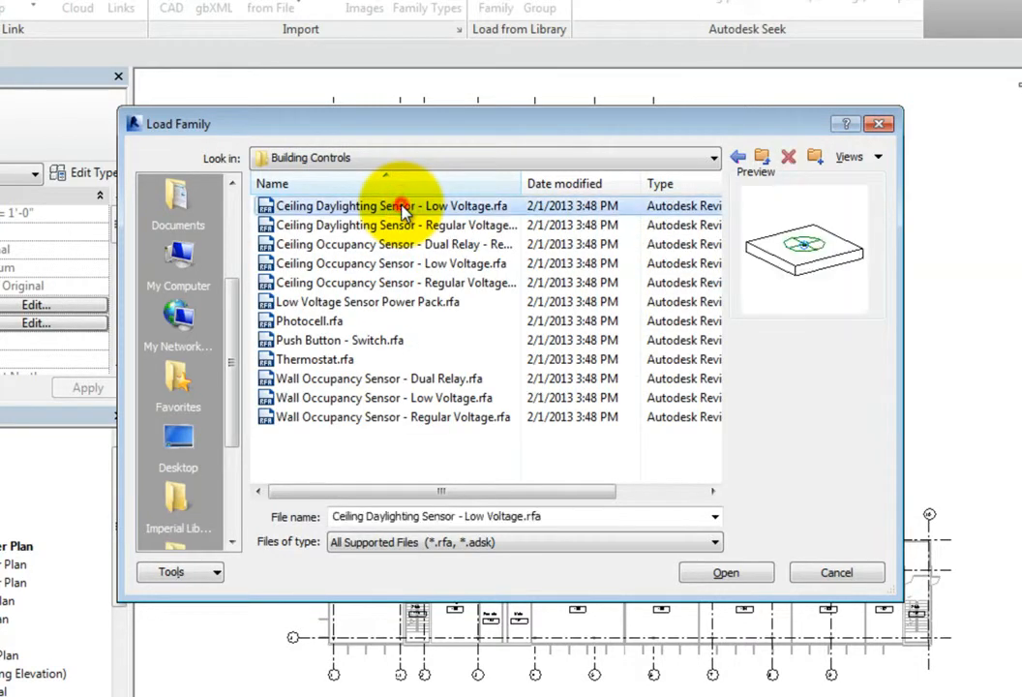
pyautogui.click(397, 302)
pyautogui.click(388, 321)
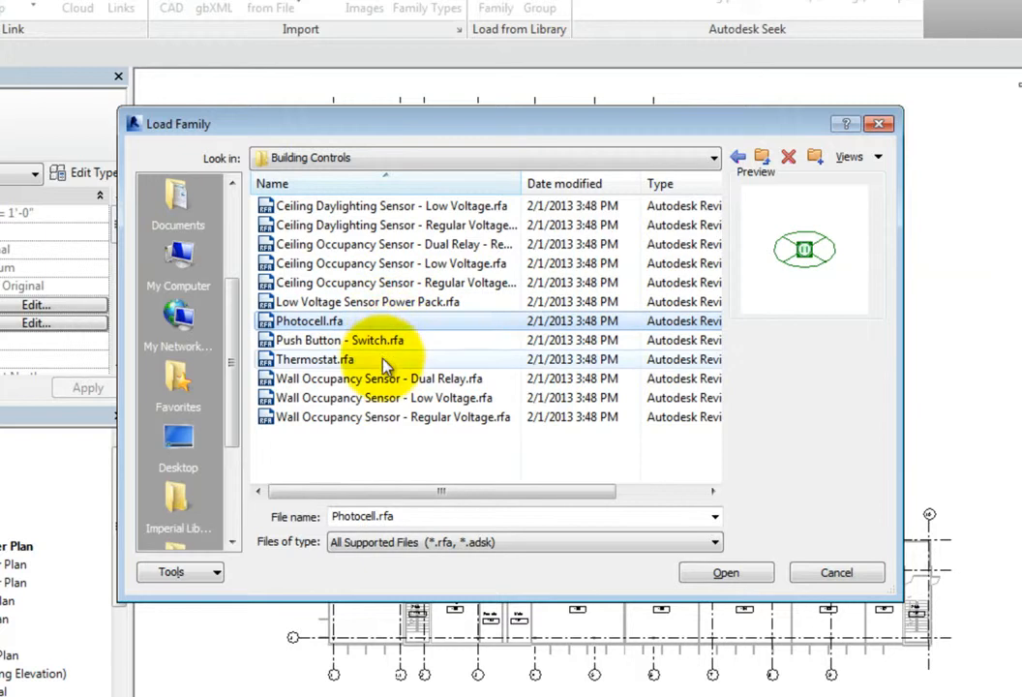
pyautogui.click(385, 359)
pyautogui.click(385, 398)
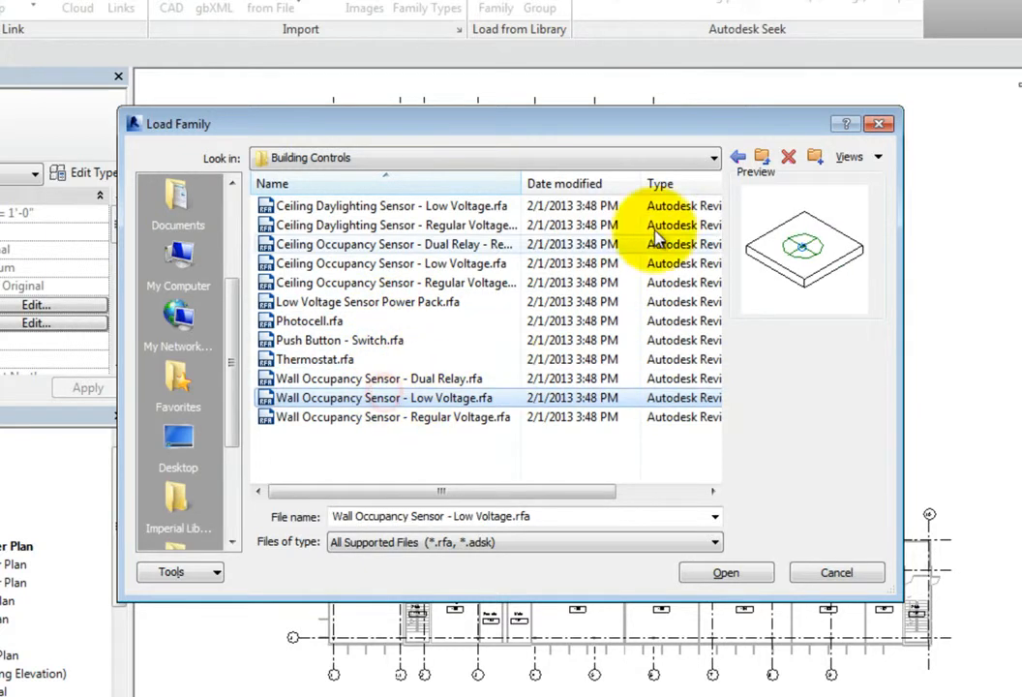
pyautogui.click(738, 160)
# Step: Preview families in the Communication folder, from Amplifier and Clock to Telephone Outlet - Dual and TV - Square, and return to the parent folder
pyautogui.doubleClick(411, 228)
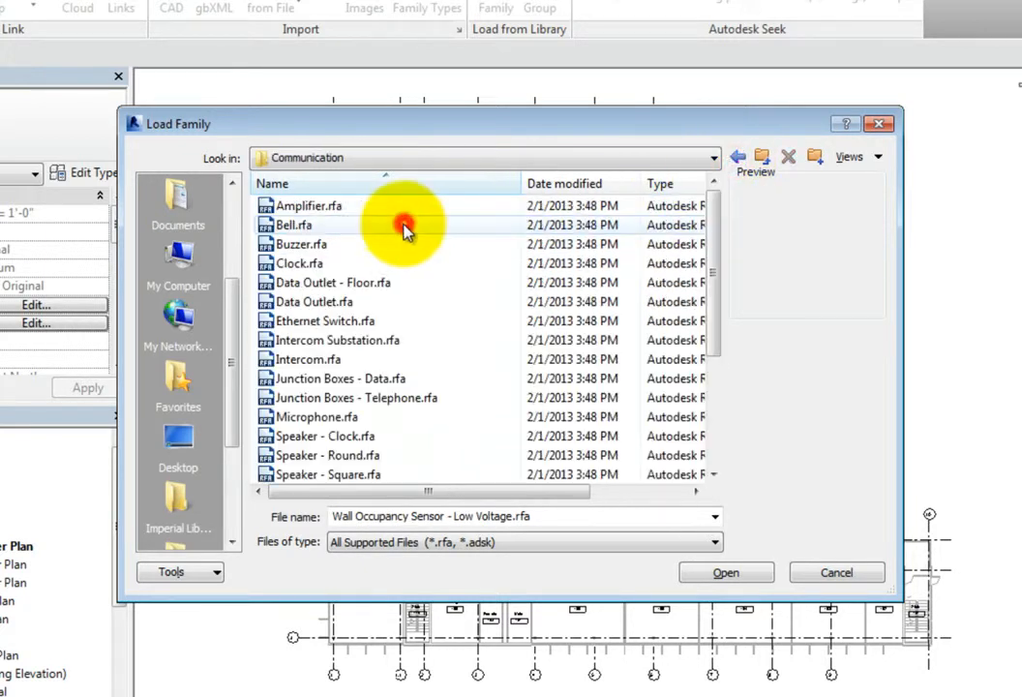
pyautogui.click(390, 207)
pyautogui.hotkey('ctrl', 'a')
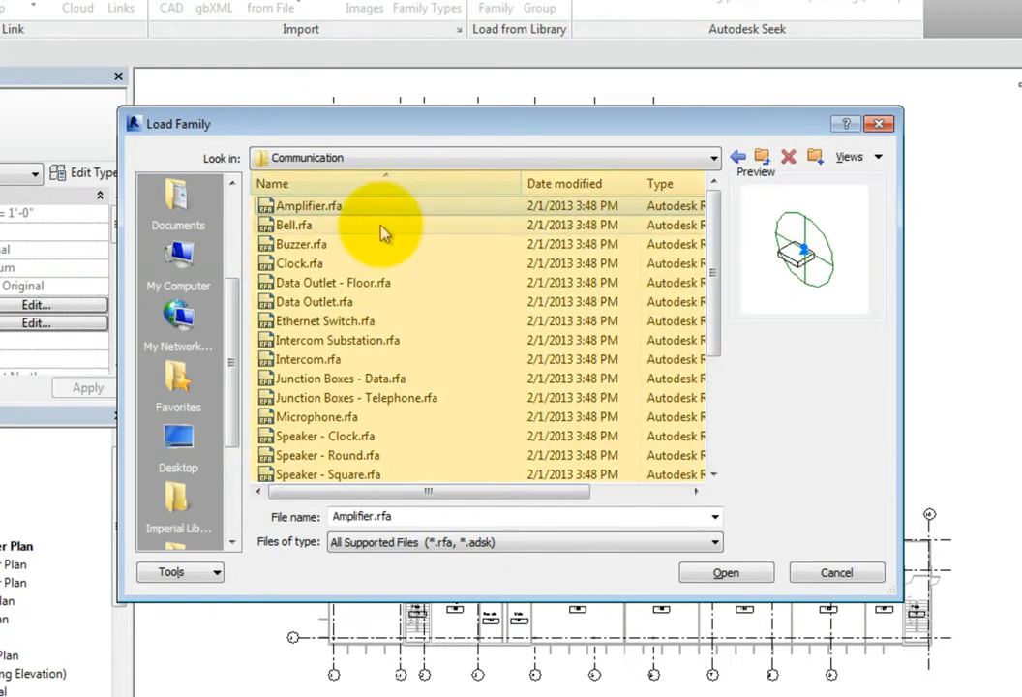
pyautogui.click(382, 226)
pyautogui.click(383, 267)
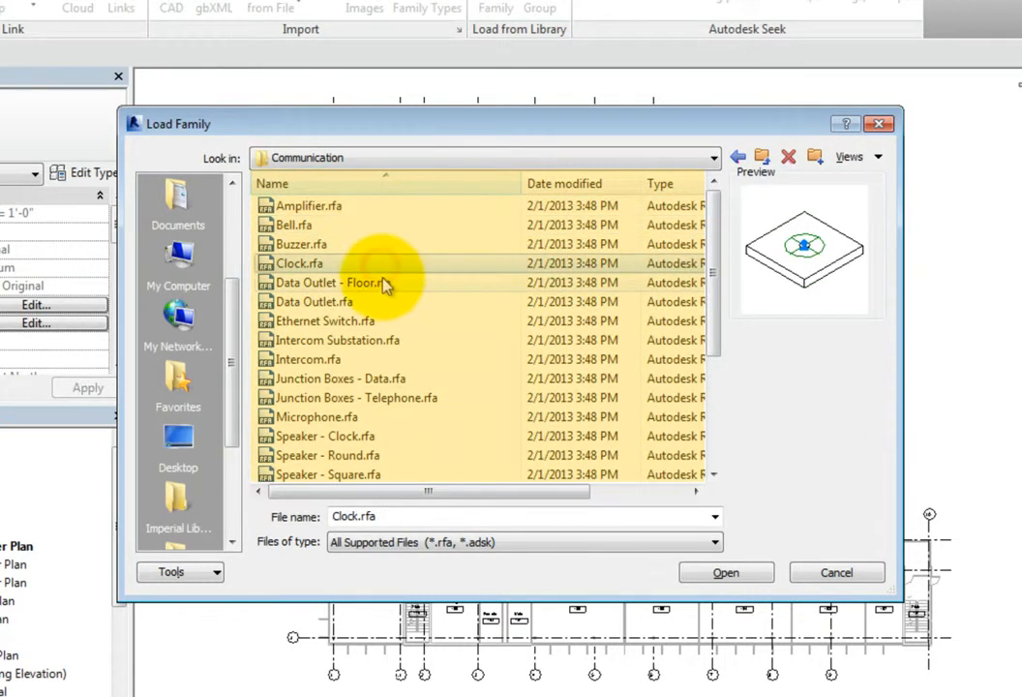
pyautogui.click(383, 281)
pyautogui.click(392, 341)
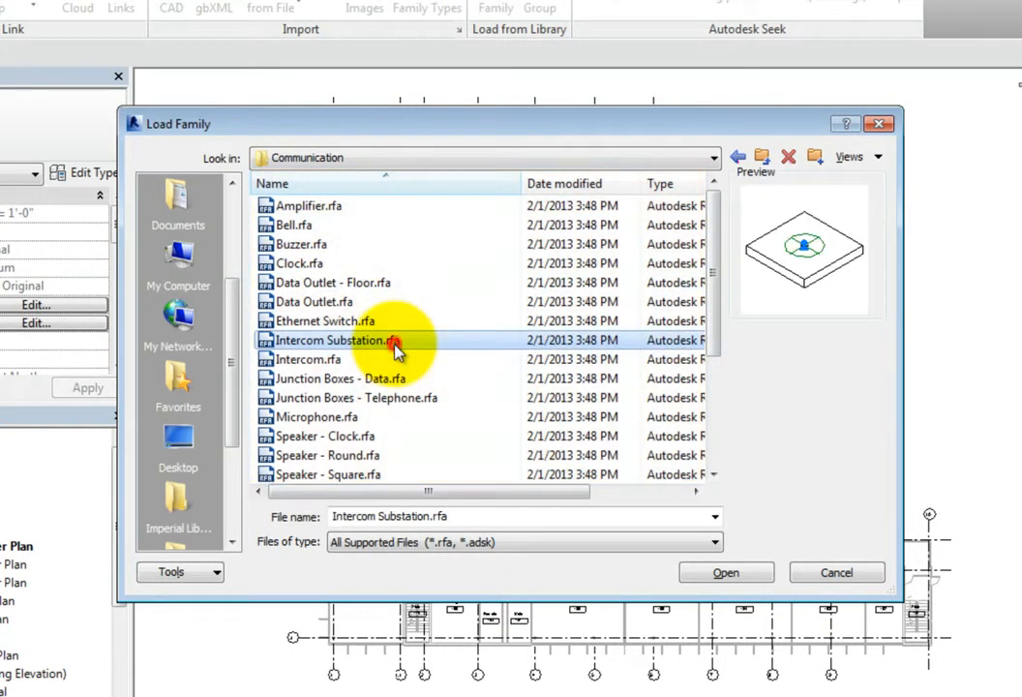
pyautogui.scroll(-1, 395, 345)
pyautogui.click(360, 320)
pyautogui.scroll(-1, 378, 339)
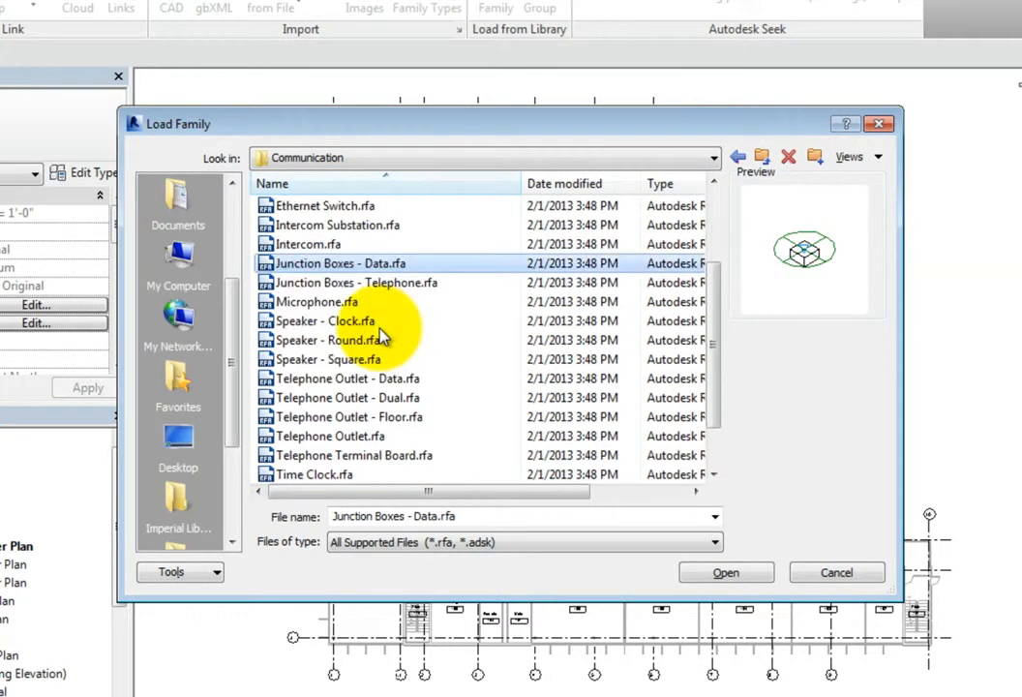
pyautogui.click(378, 341)
pyautogui.click(382, 397)
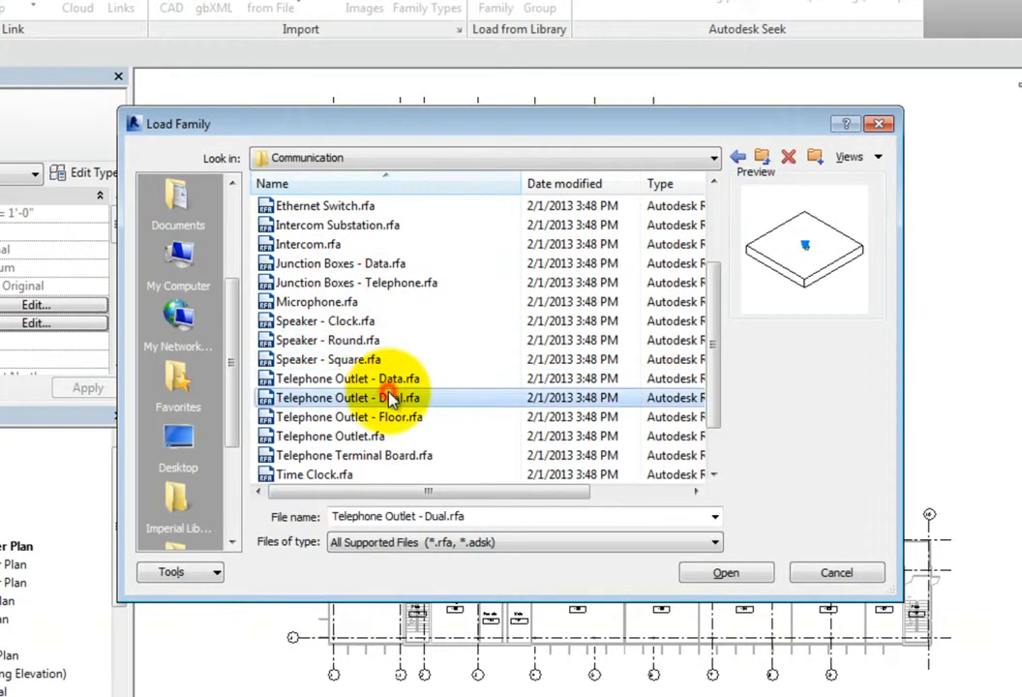
pyautogui.scroll(-1, 390, 400)
pyautogui.click(386, 437)
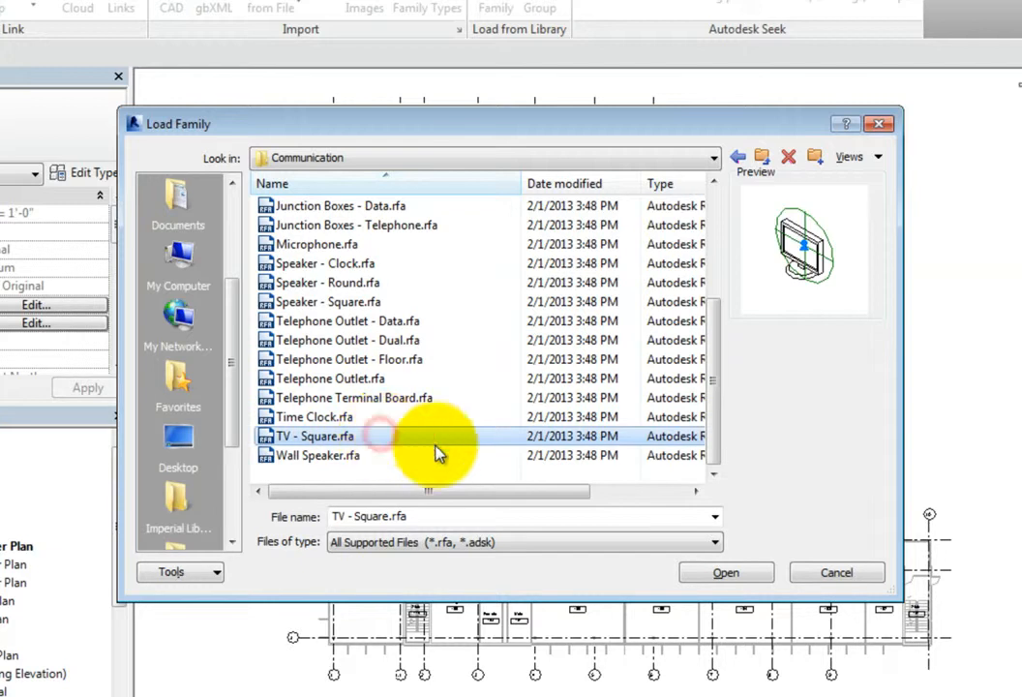
pyautogui.click(736, 157)
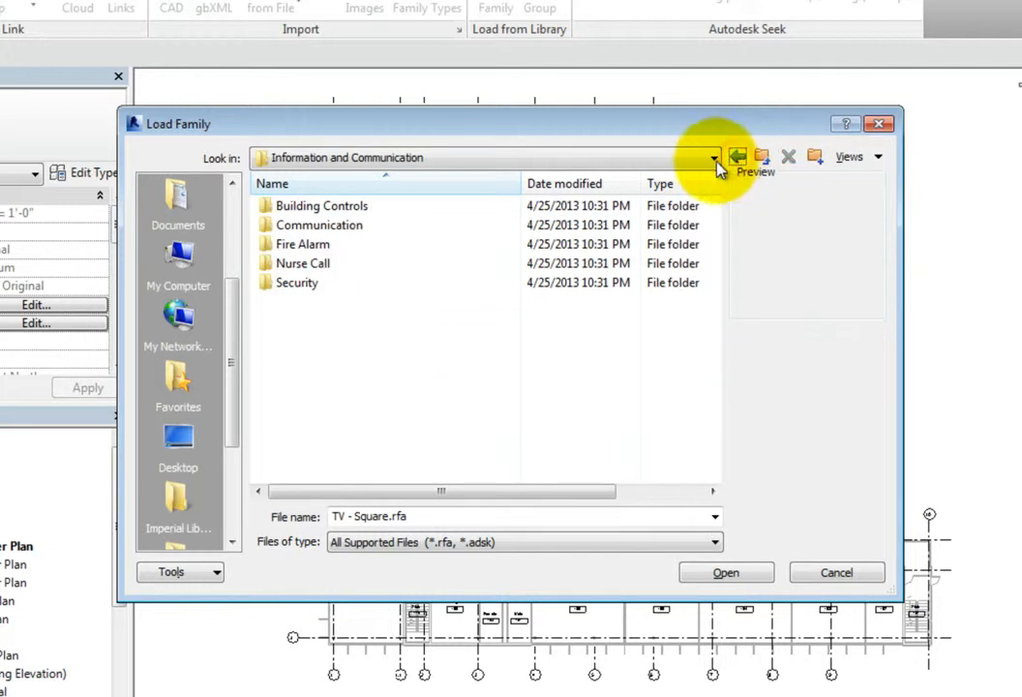
# Step: Preview families in the Fire Alarm folder, including Abort Switch, Bell - Chime, Fixed Heat Detector and Smoke Detector, and return to the parent folder
pyautogui.doubleClick(388, 246)
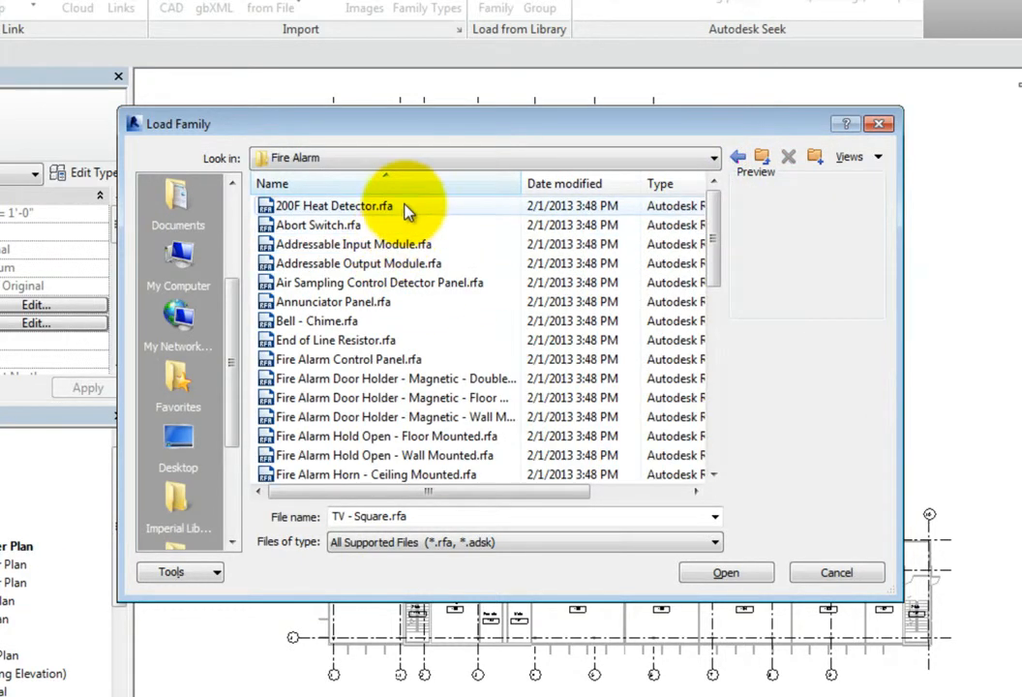
pyautogui.click(407, 207)
pyautogui.click(407, 224)
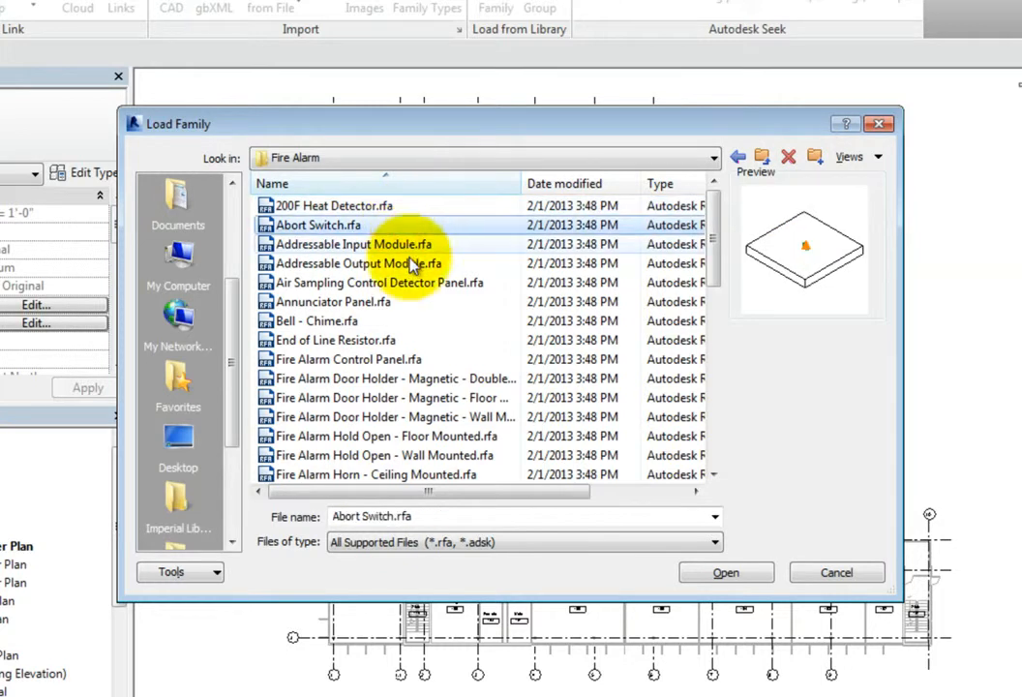
pyautogui.click(407, 322)
pyautogui.scroll(-3, 407, 329)
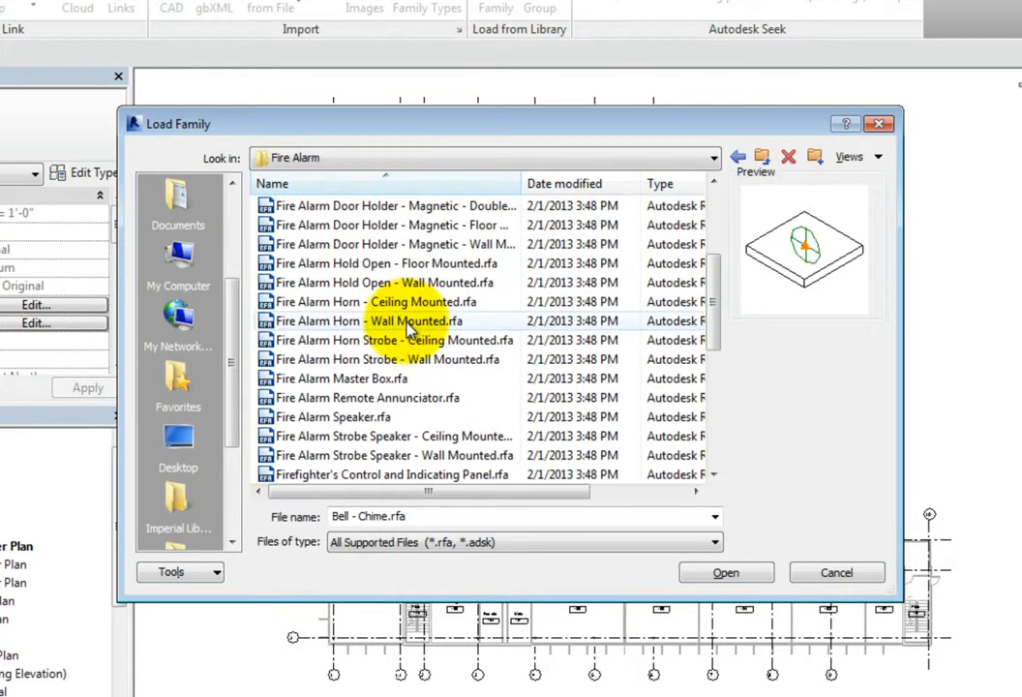
pyautogui.click(406, 322)
pyautogui.scroll(-3, 407, 327)
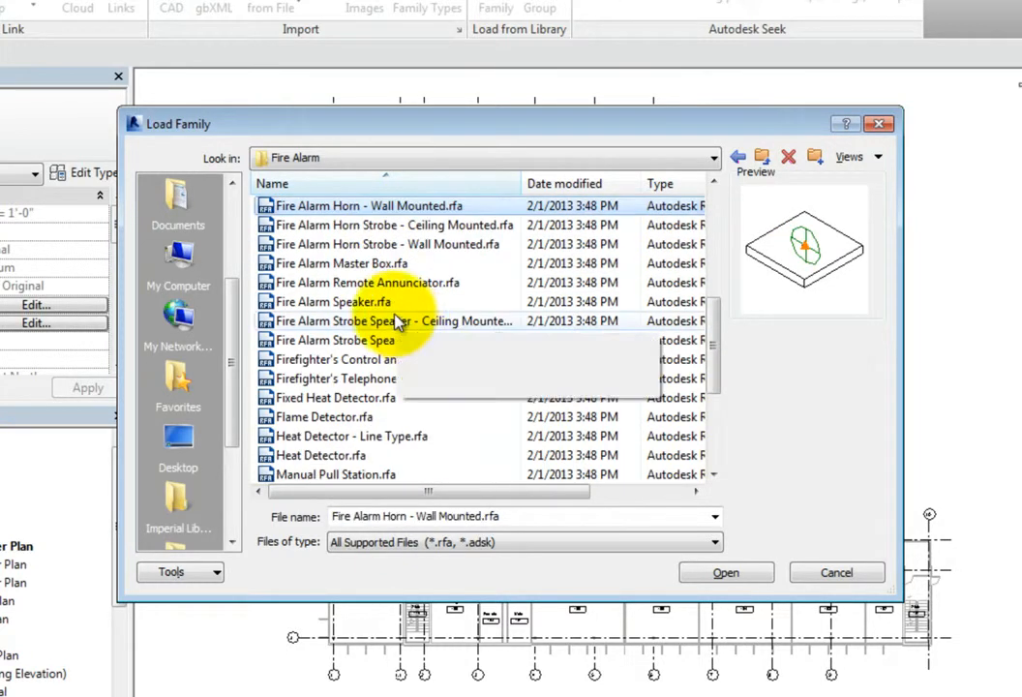
pyautogui.click(392, 322)
pyautogui.click(388, 397)
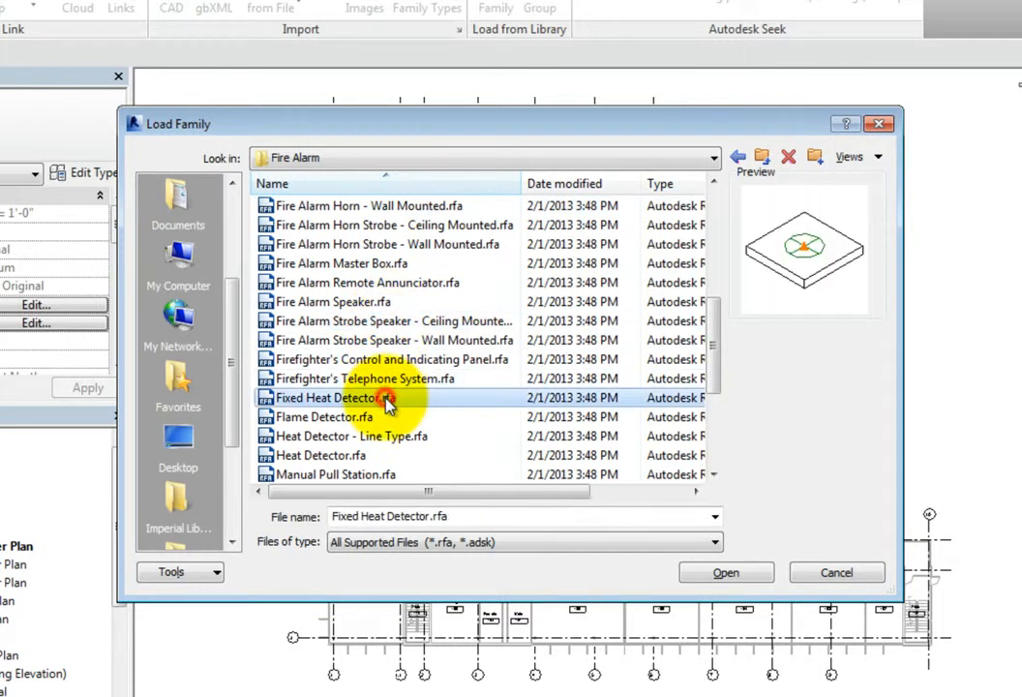
pyautogui.scroll(-2, 388, 403)
pyautogui.click(378, 400)
pyautogui.click(373, 437)
pyautogui.scroll(-2, 372, 438)
pyautogui.click(366, 398)
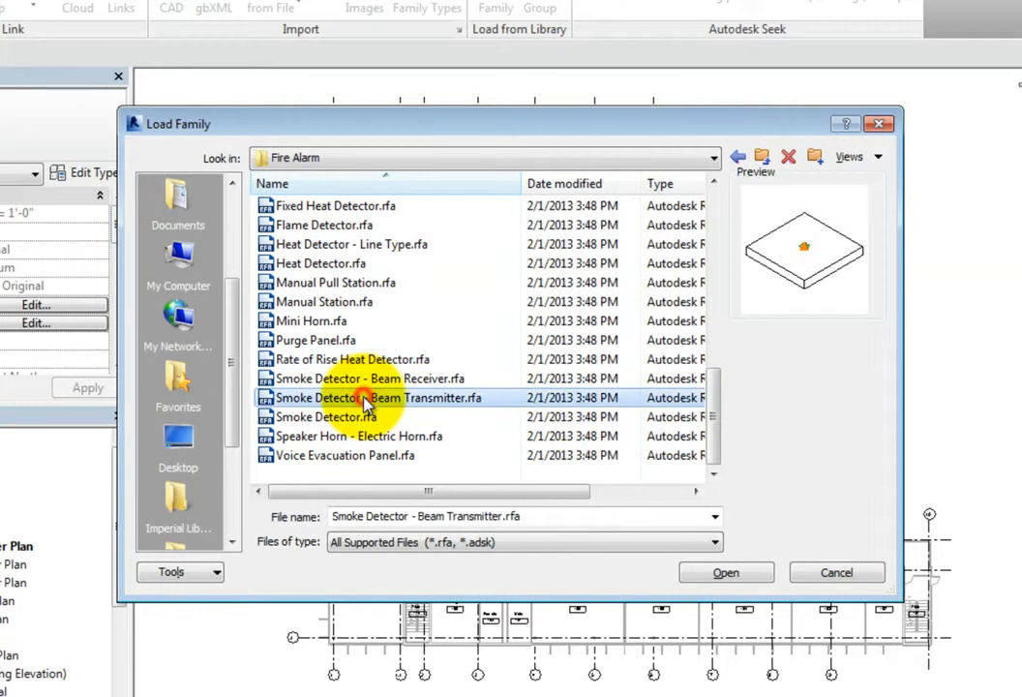
pyautogui.click(371, 416)
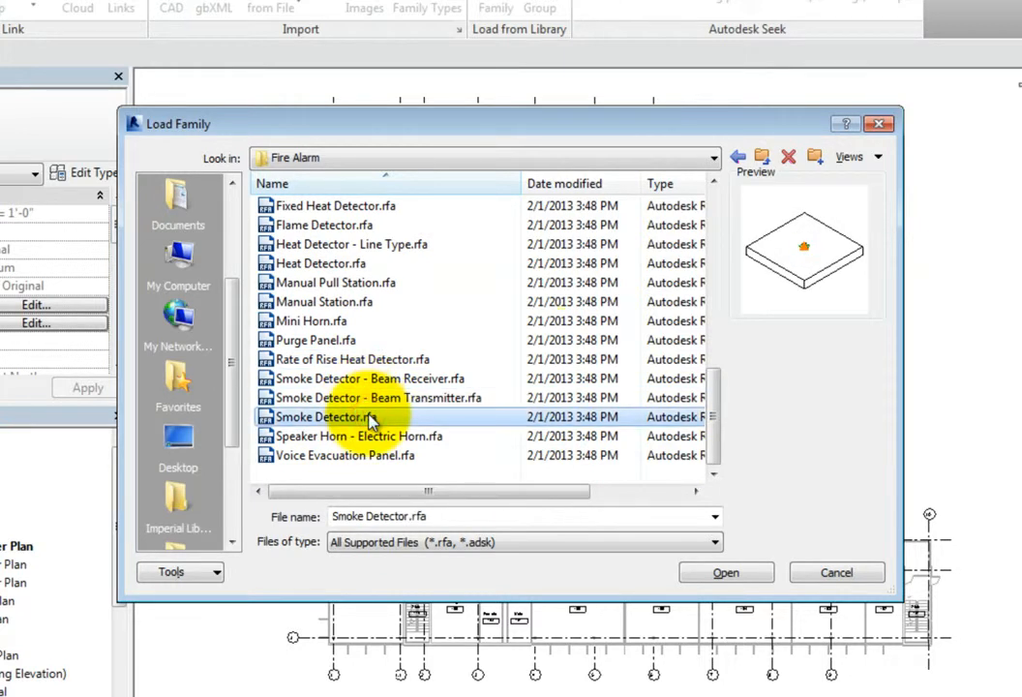
pyautogui.click(740, 156)
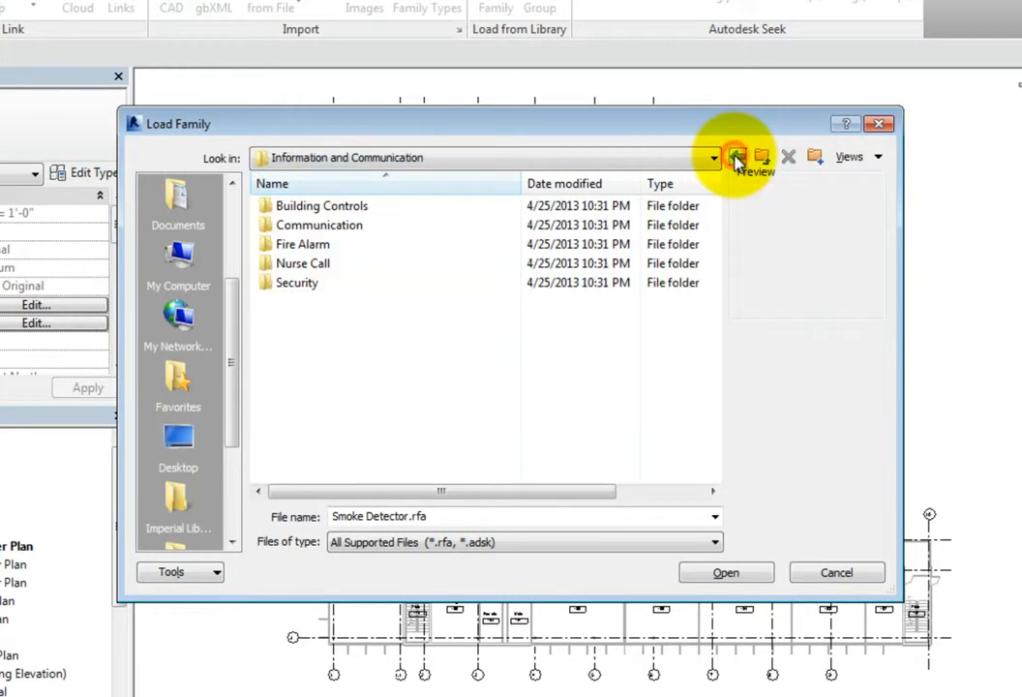
# Step: Preview each station and light family in the Nurse Call folder, from Duty Station to Toilet Station, and return to the parent folder
pyautogui.doubleClick(399, 265)
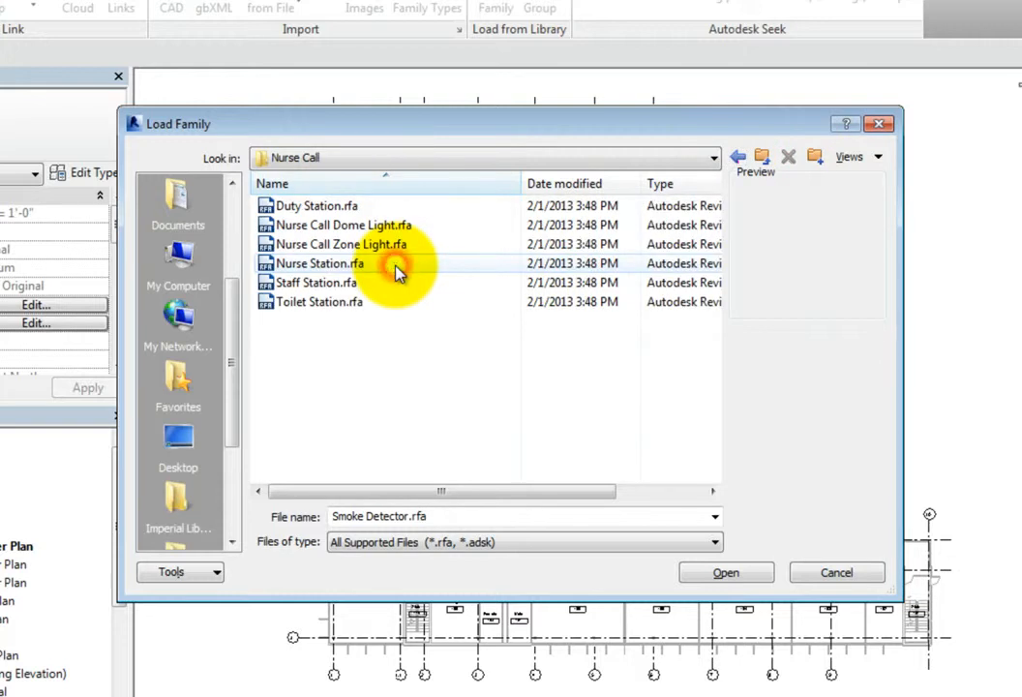
pyautogui.click(429, 206)
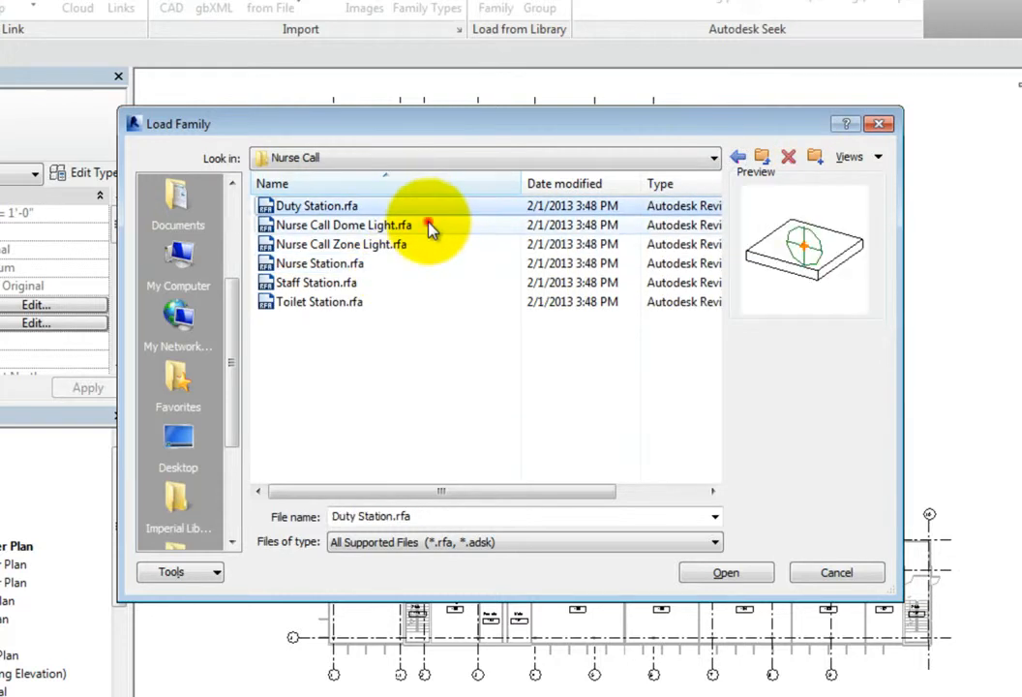
pyautogui.click(430, 224)
pyautogui.click(423, 244)
pyautogui.click(421, 263)
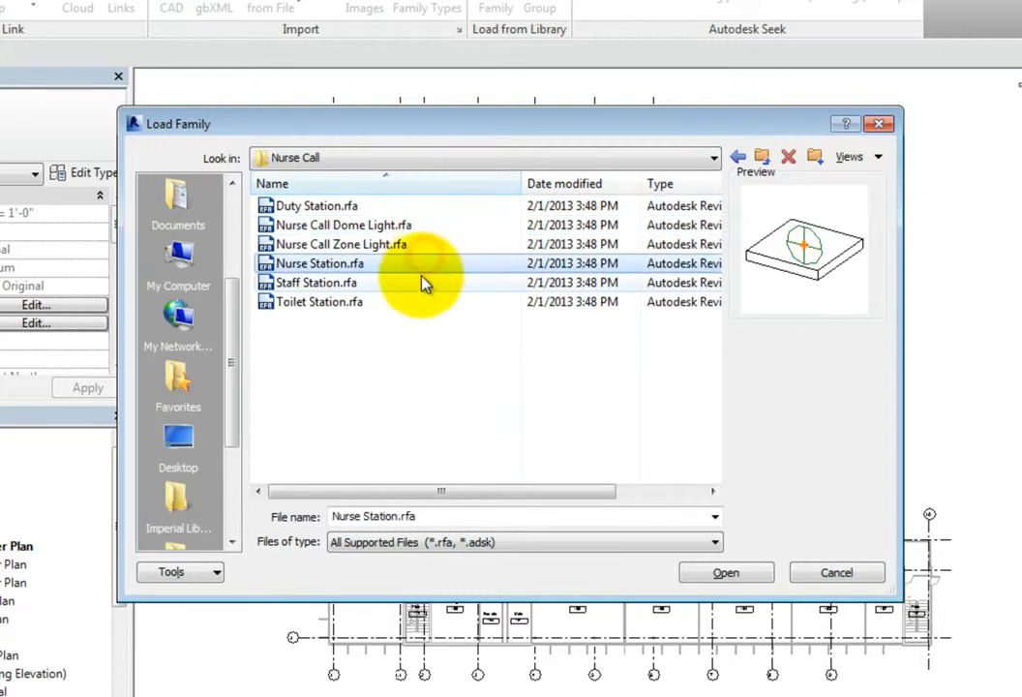
pyautogui.click(423, 281)
pyautogui.click(425, 300)
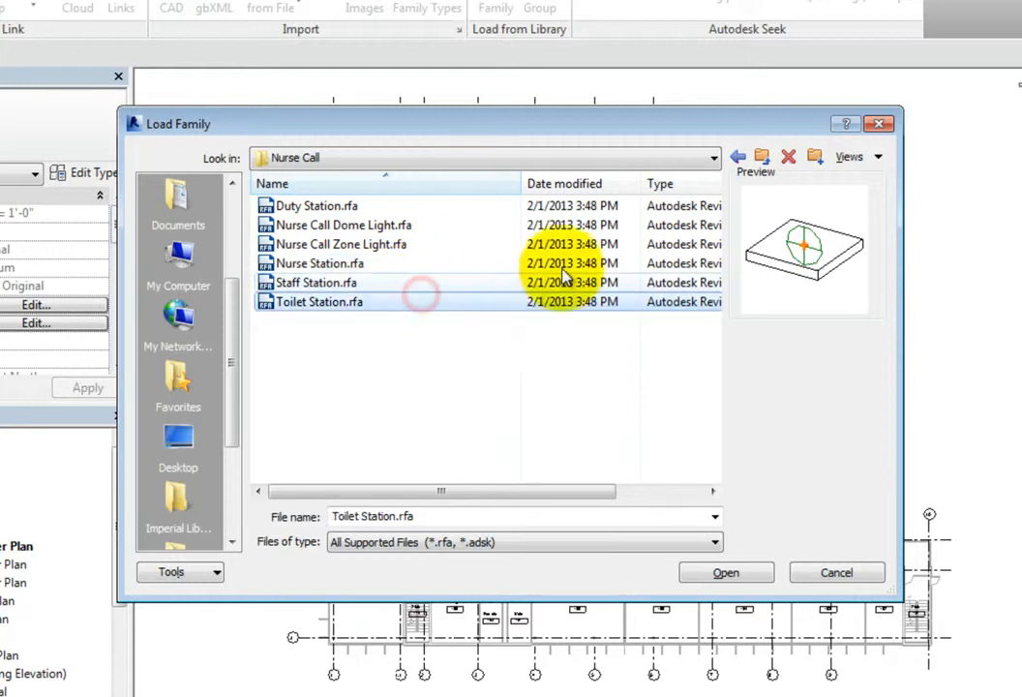
pyautogui.click(737, 158)
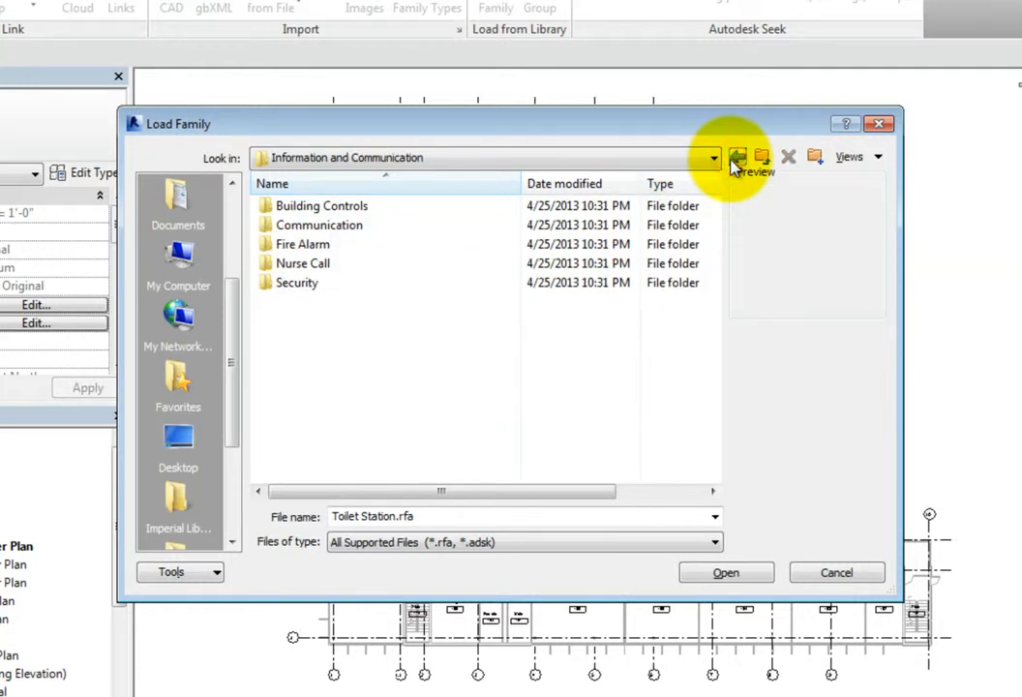
# Step: Preview each family in the Security folder, from Card Reader to Security Siren, and return to the parent folder
pyautogui.doubleClick(418, 282)
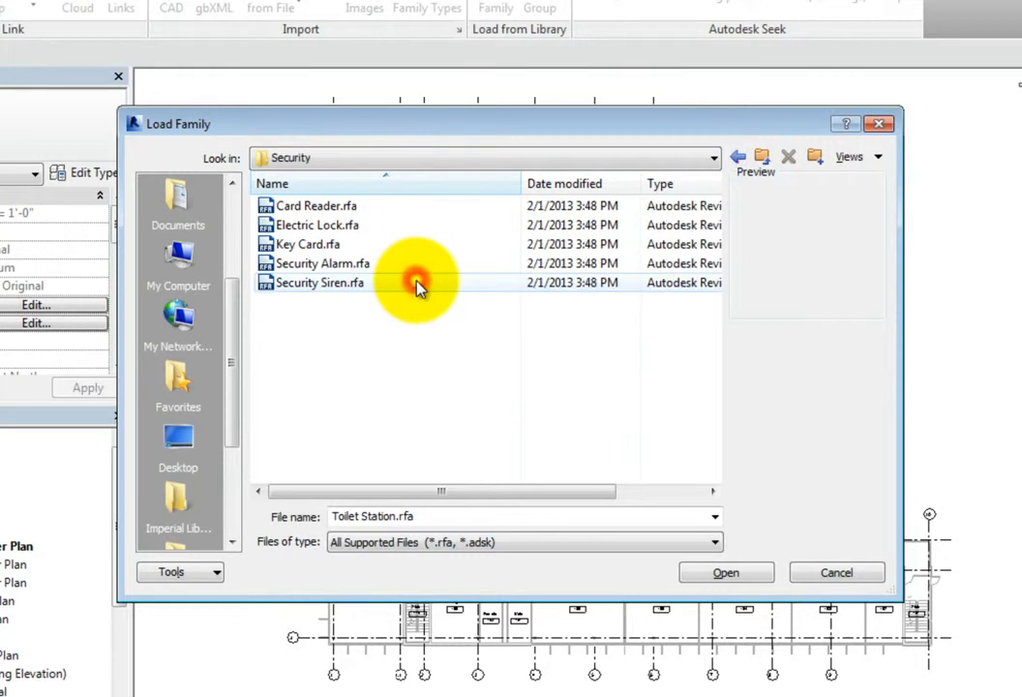
pyautogui.click(433, 208)
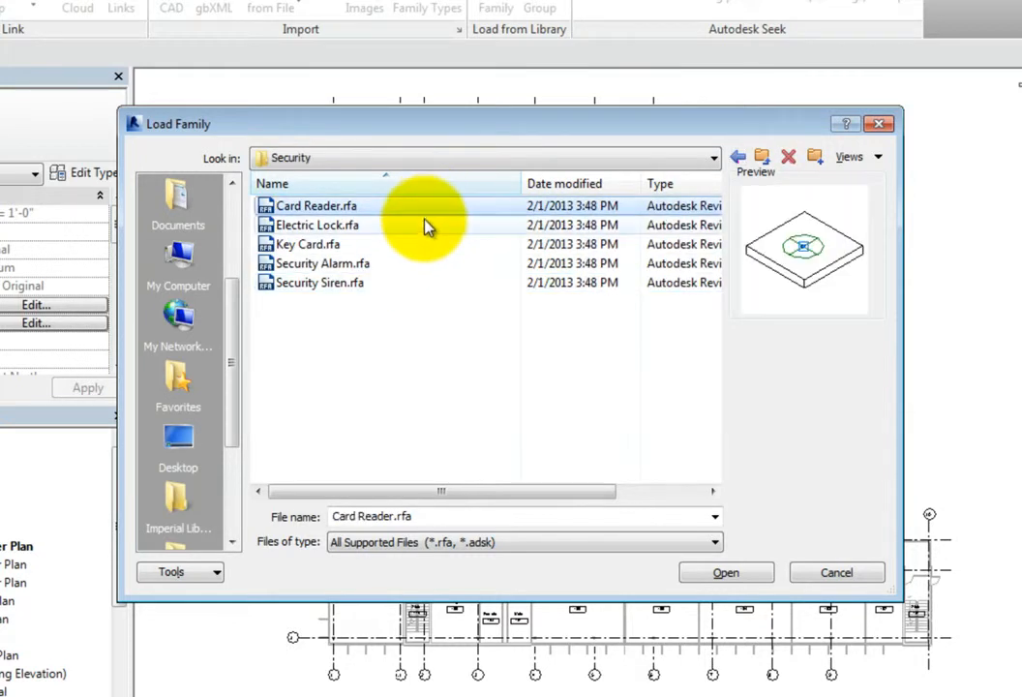
pyautogui.click(426, 226)
pyautogui.click(427, 246)
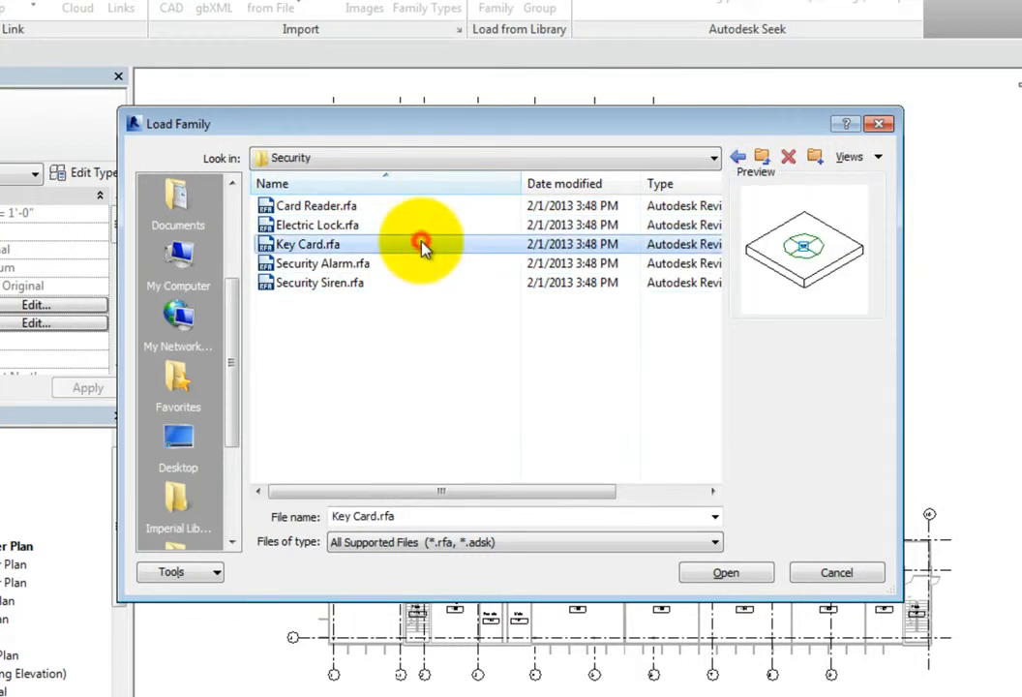
pyautogui.click(425, 266)
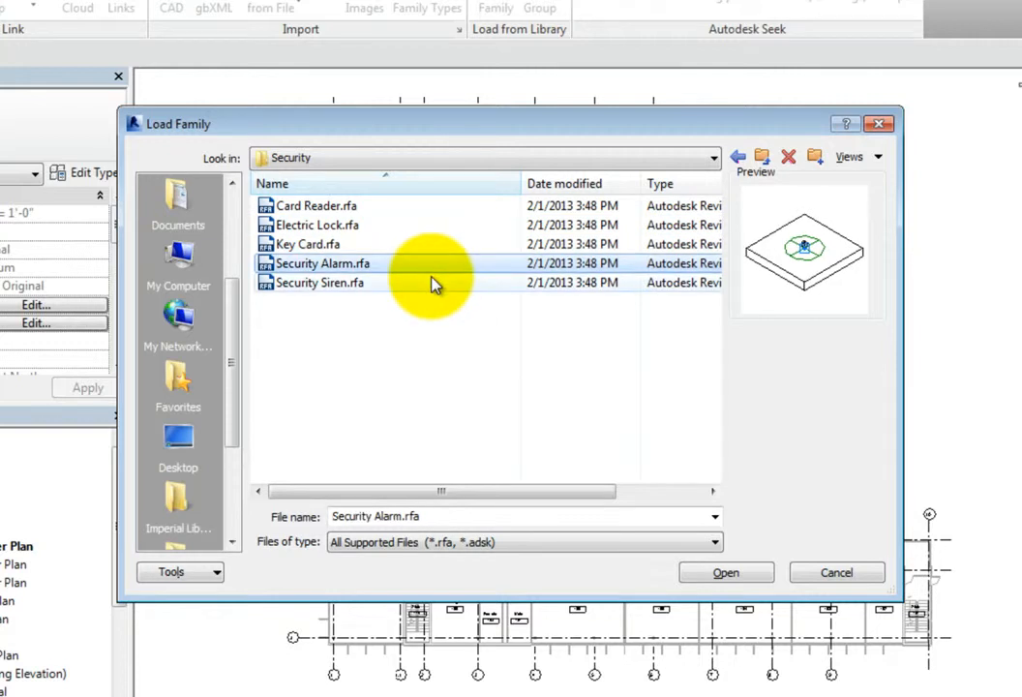
pyautogui.click(433, 281)
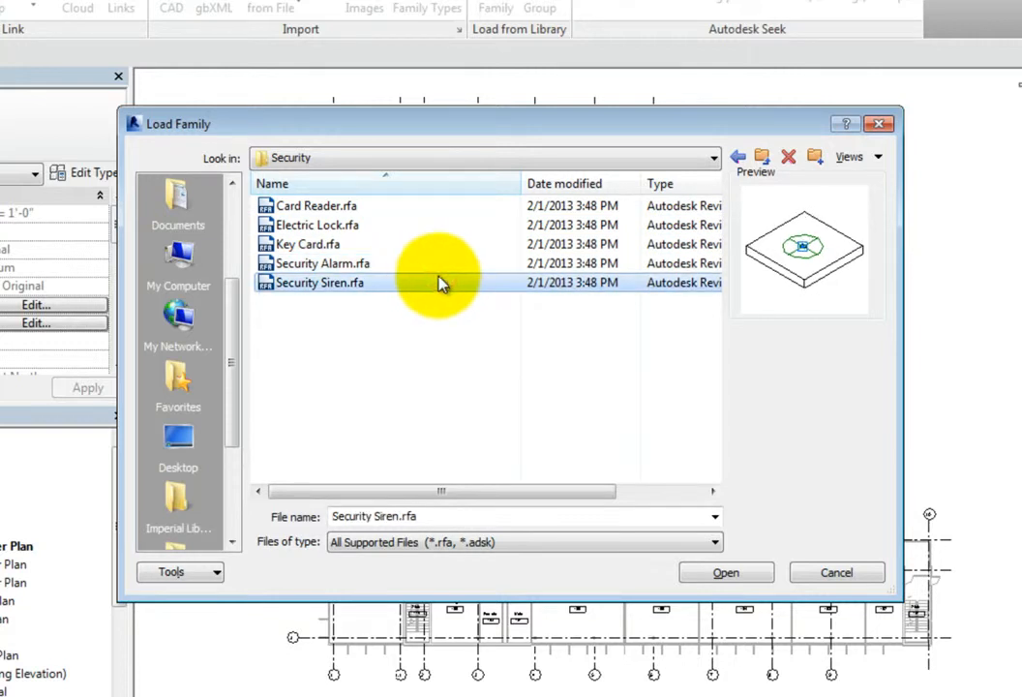
pyautogui.click(737, 159)
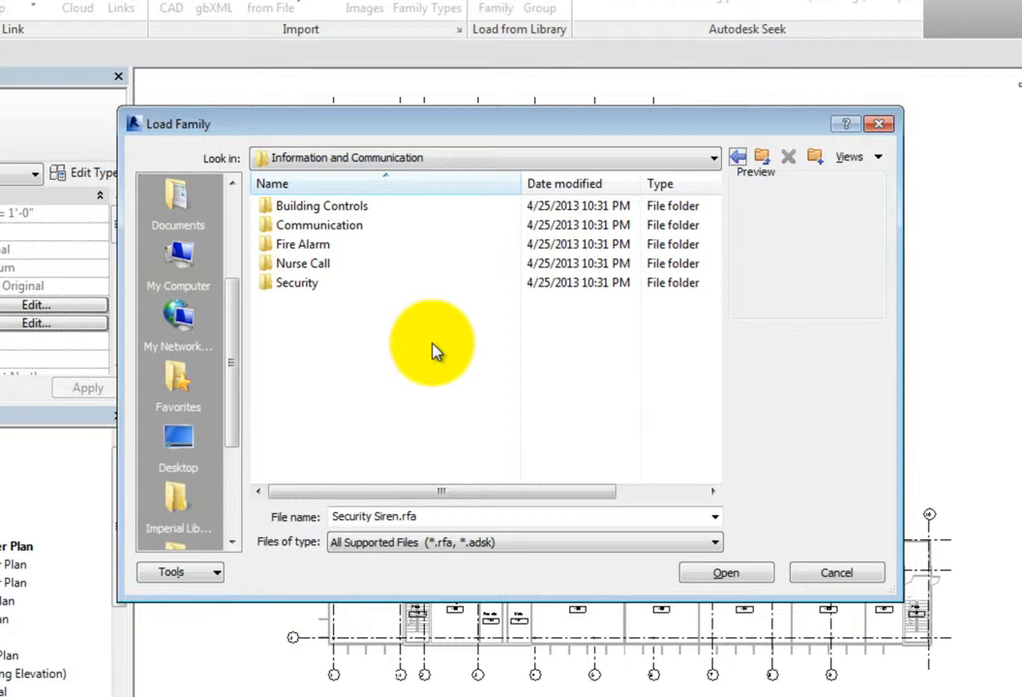
# Step: Load the Fire Alarm Control Panel, wall-mounted Fire Alarm Horn and Horn Strobe, Manual Pull Station and Smoke Detector families from the Fire Alarm folder
pyautogui.doubleClick(358, 244)
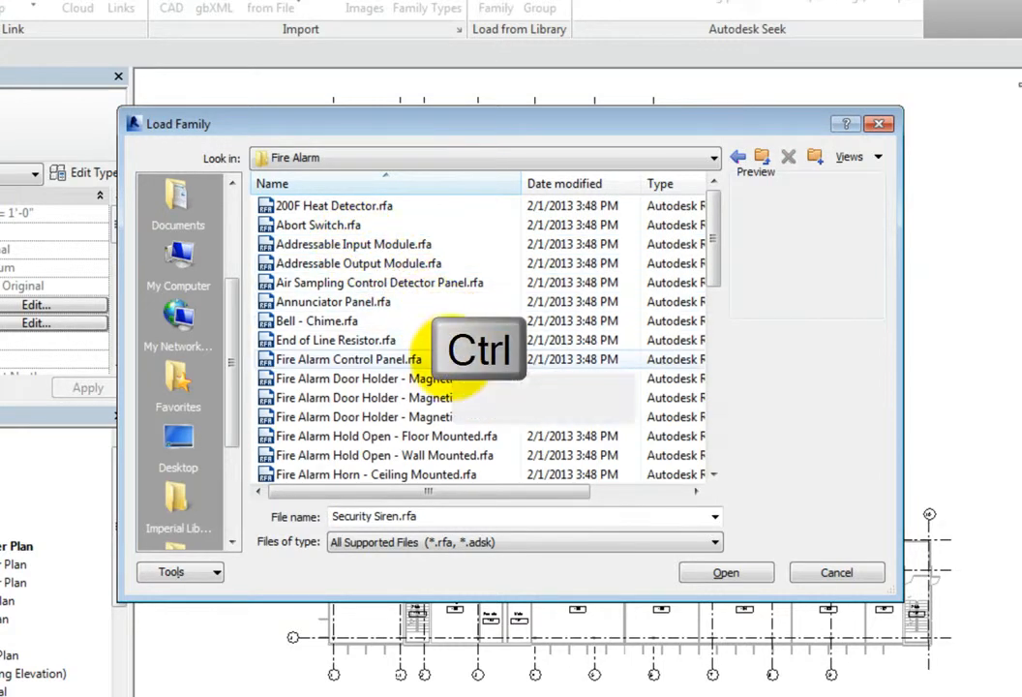
pyautogui.click(426, 359)
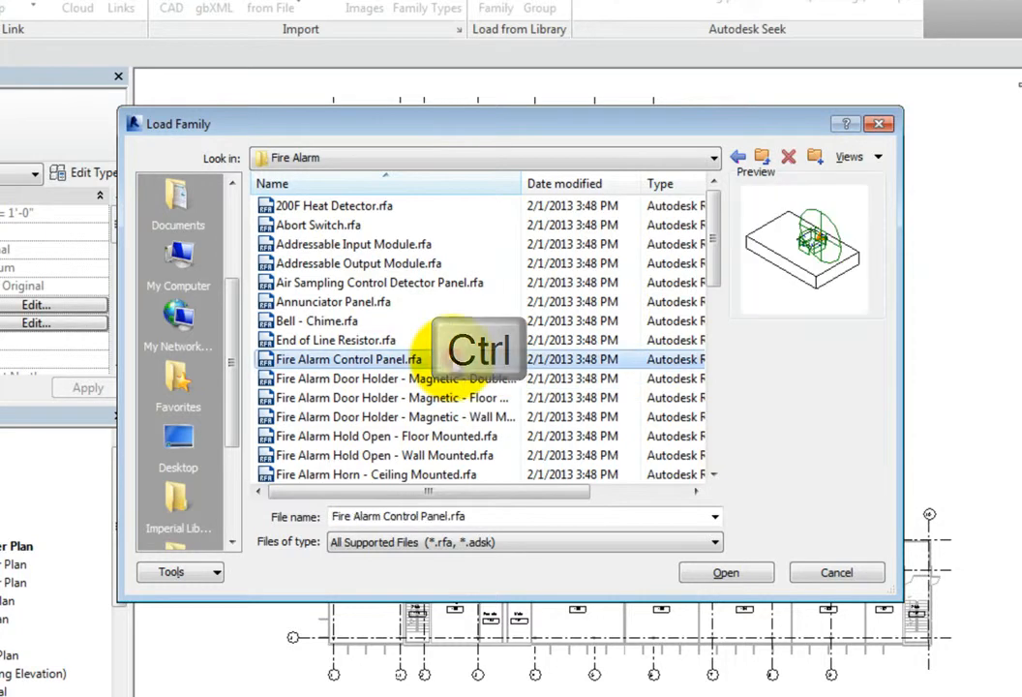
pyautogui.moveTo(713, 276); pyautogui.dragTo(709, 311)
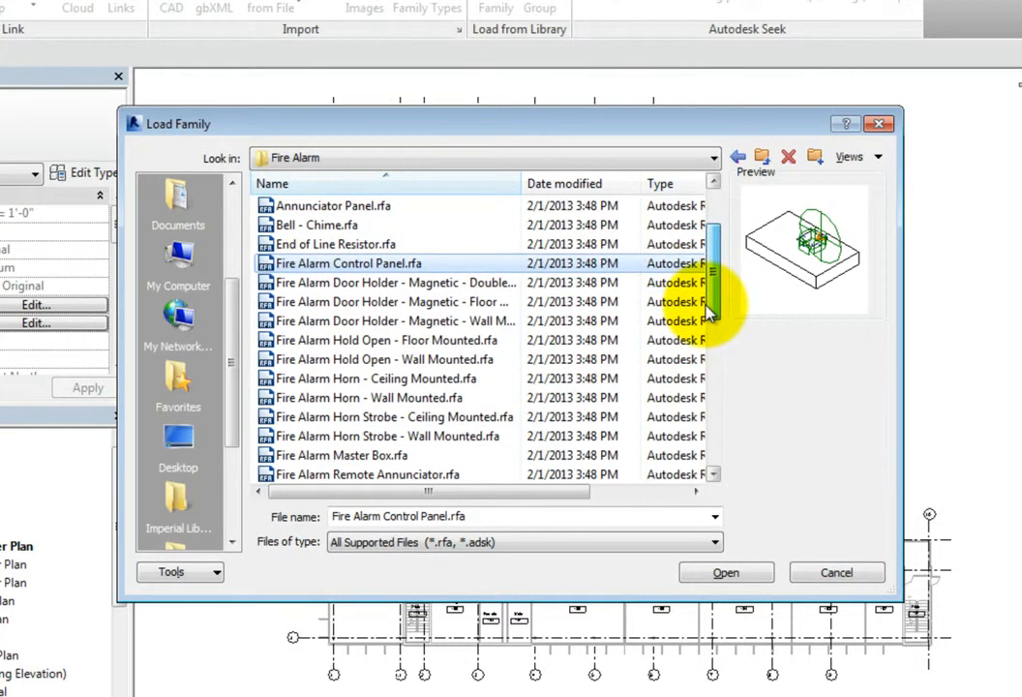
pyautogui.keyDown('ctrl'); pyautogui.click(506, 398); pyautogui.keyUp('ctrl')
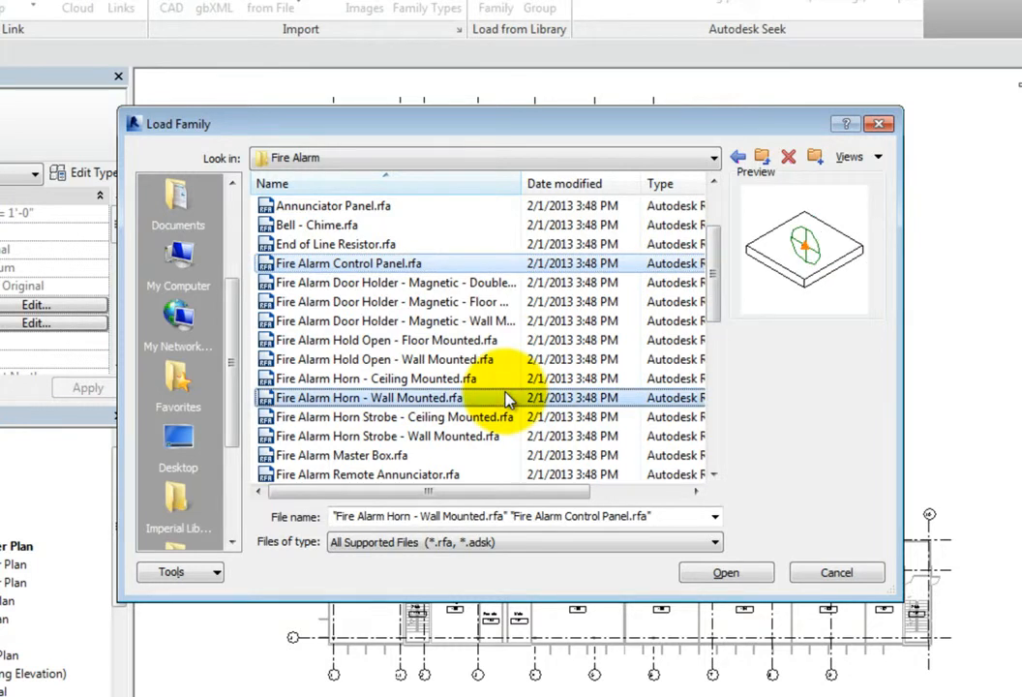
pyautogui.moveTo(711, 308); pyautogui.dragTo(708, 424)
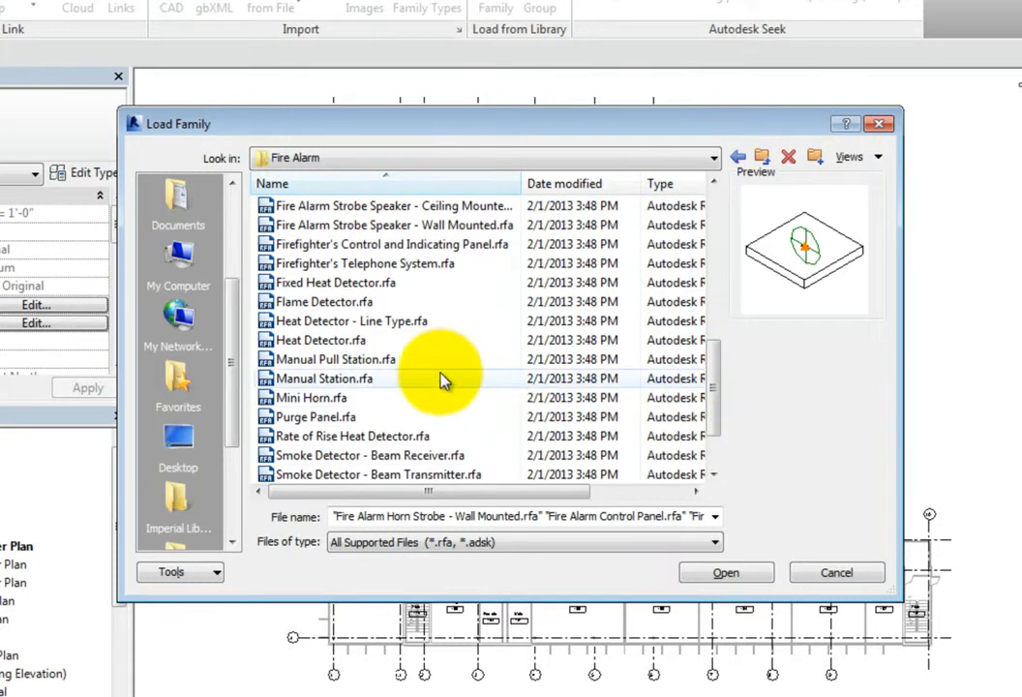
pyautogui.keyDown('ctrl'); pyautogui.click(341, 360); pyautogui.keyUp('ctrl')
pyautogui.scroll(-2, 718, 416)
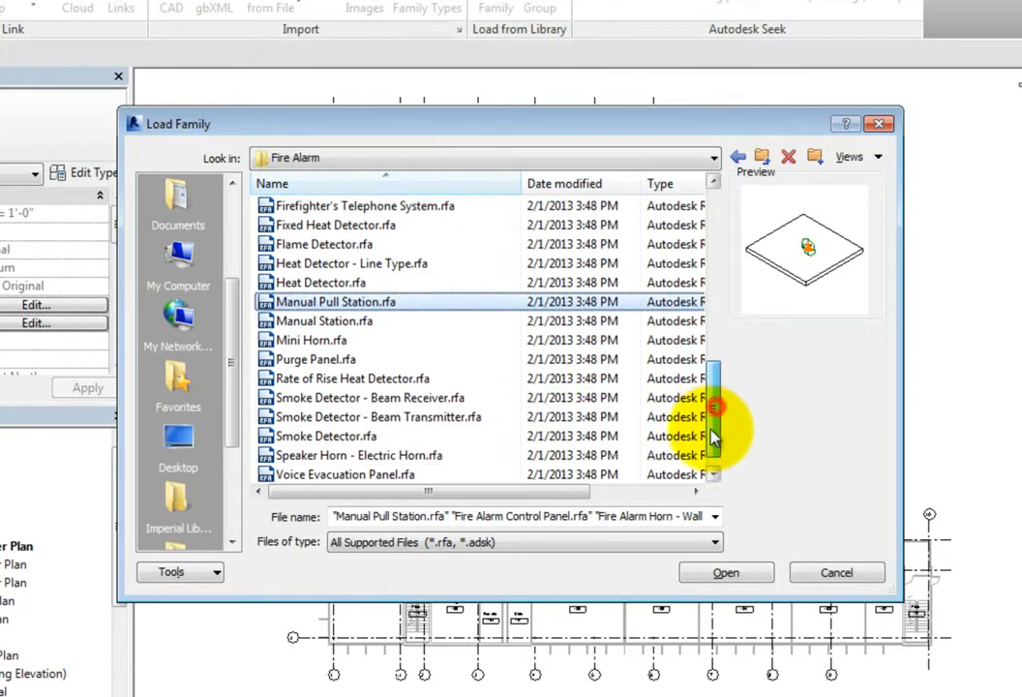
pyautogui.keyDown('ctrl'); pyautogui.click(416, 417); pyautogui.keyUp('ctrl')
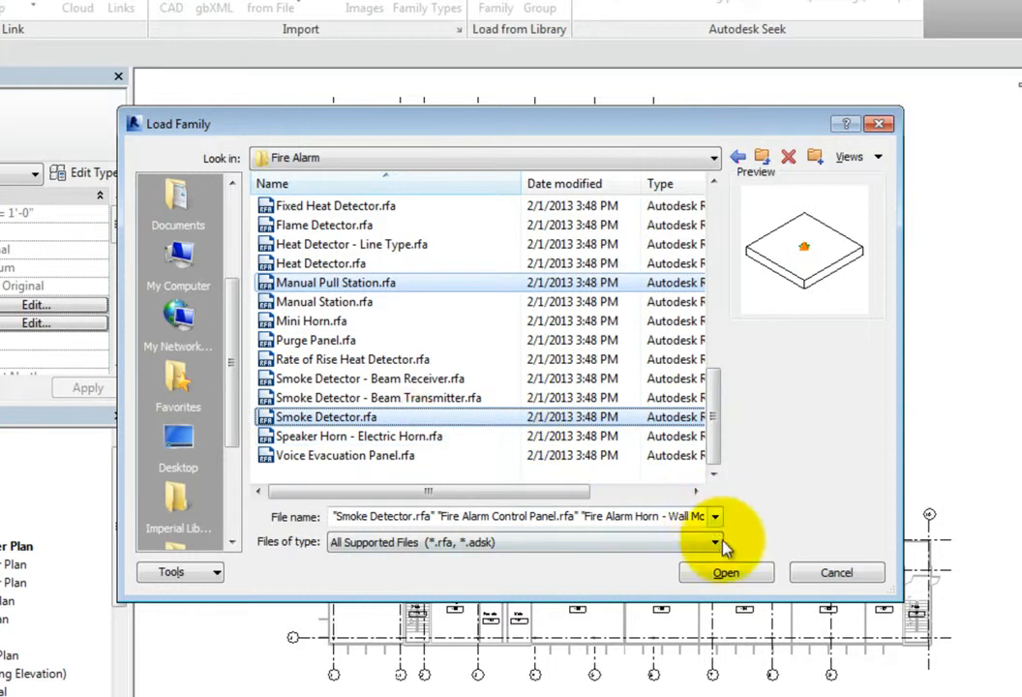
pyautogui.click(690, 574)
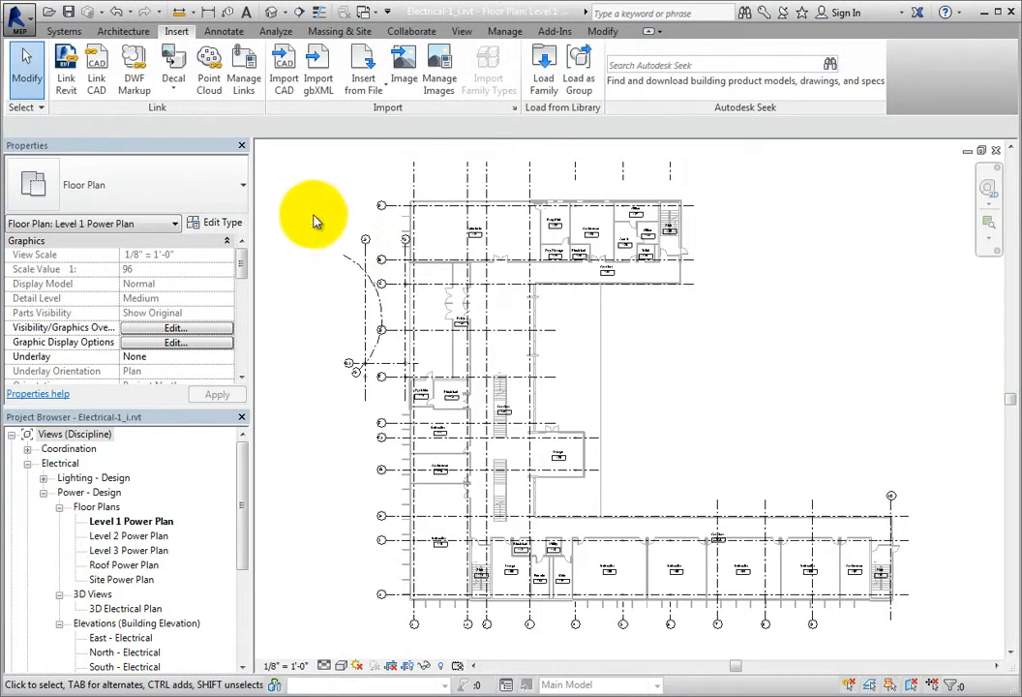
# Step: Start placing a fire alarm device, try the face and work plane placement options, and set placement to Place on Vertical Face
pyautogui.click(58, 30)
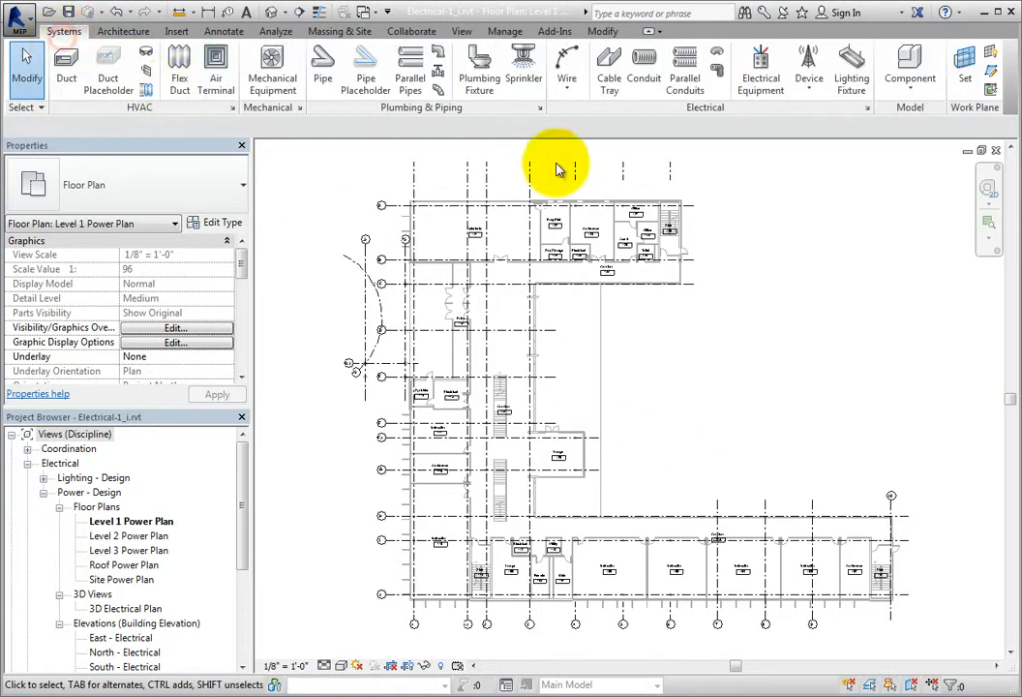
pyautogui.click(804, 97)
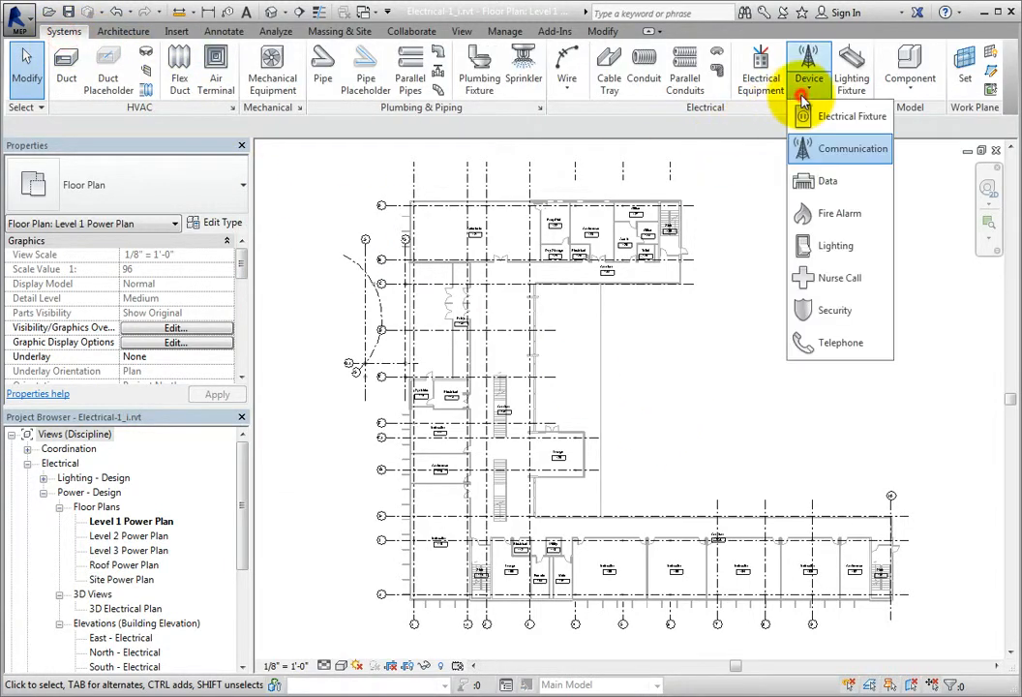
pyautogui.click(863, 221)
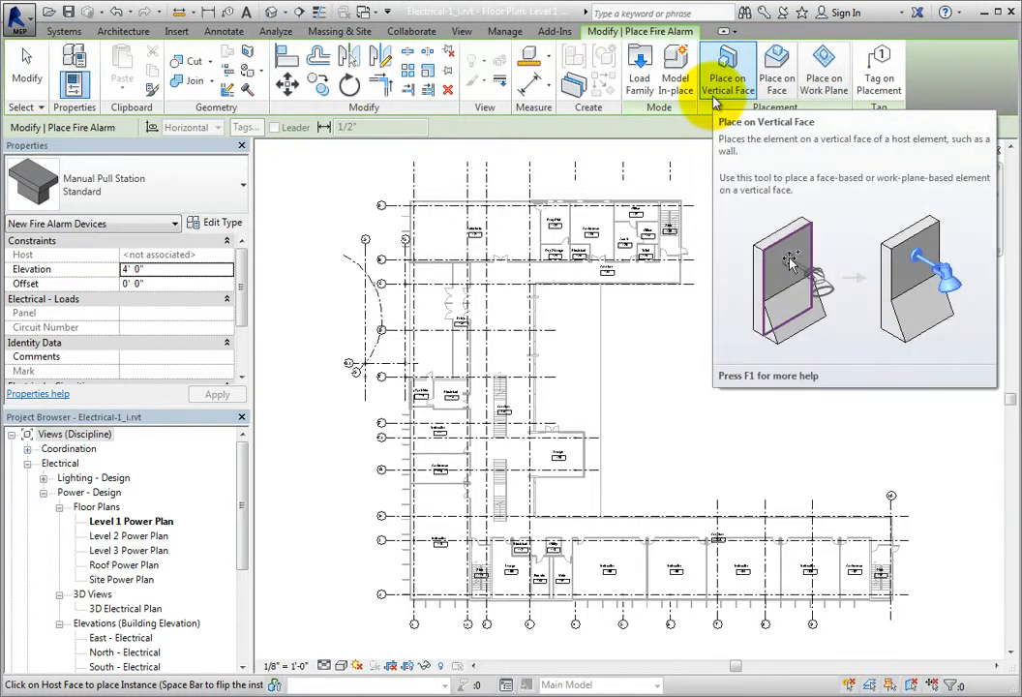
pyautogui.click(778, 87)
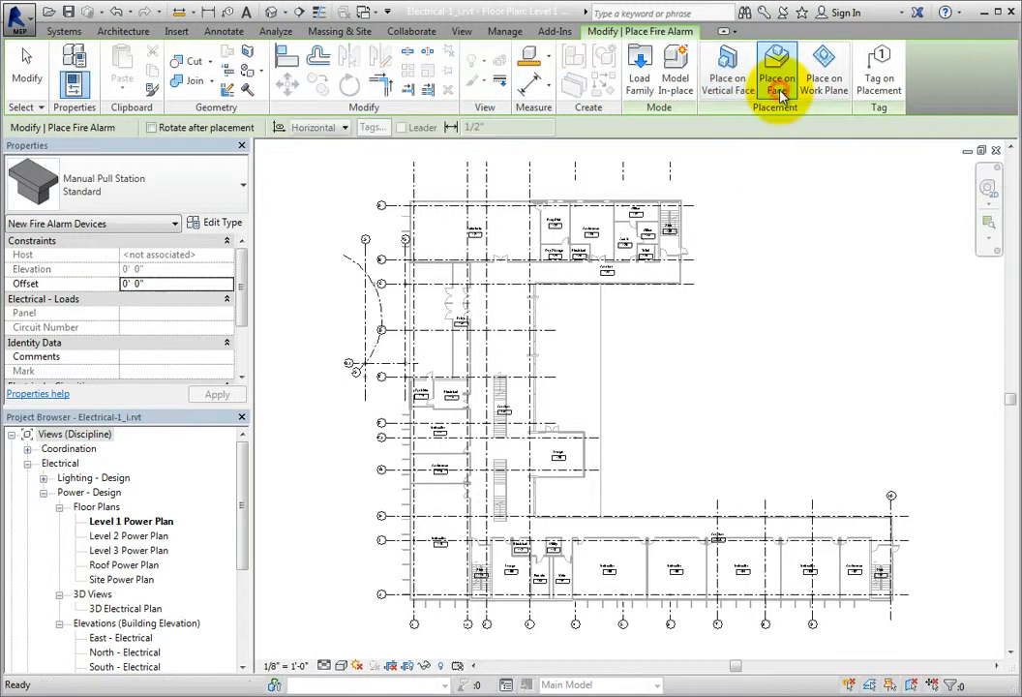
pyautogui.click(834, 96)
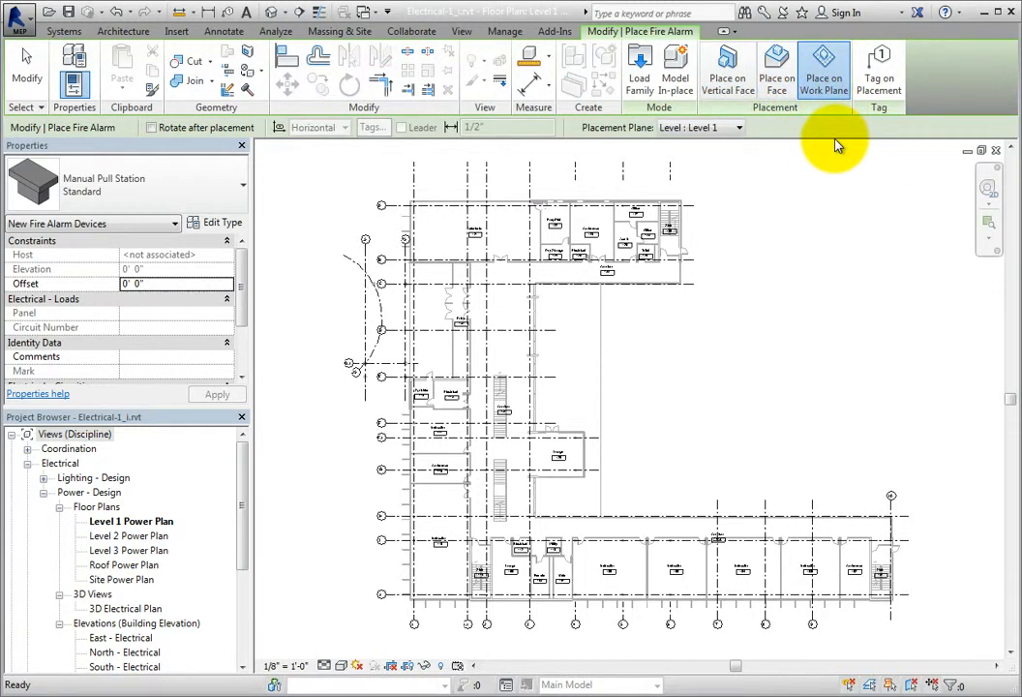
pyautogui.click(732, 97)
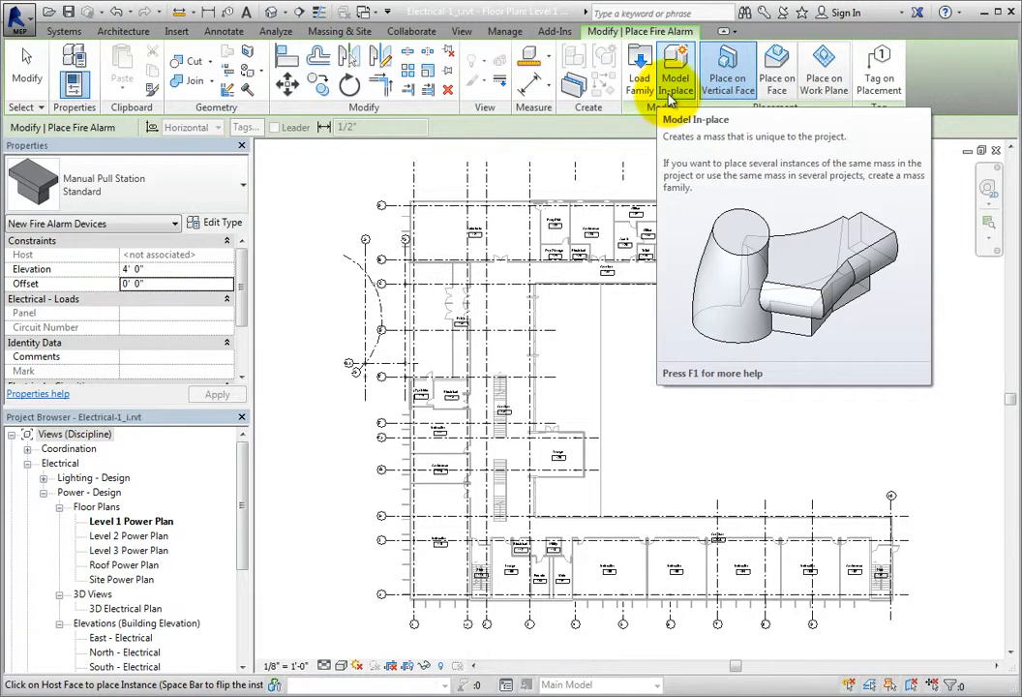
# Step: Enable Tag on Placement for the fire alarm device and check the available tag orientations
pyautogui.click(879, 89)
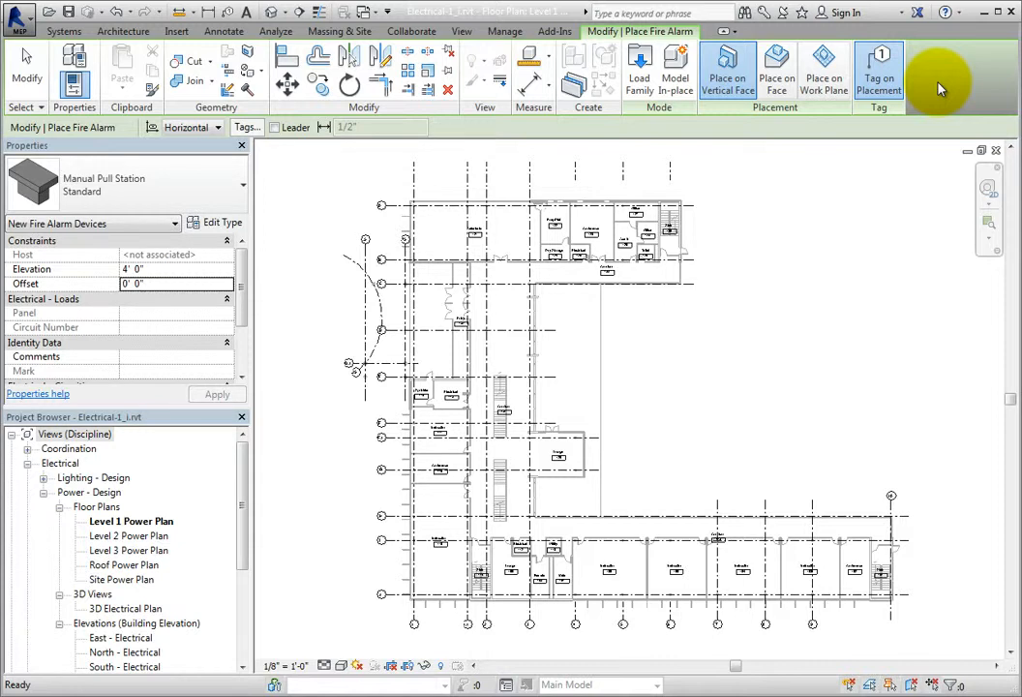
pyautogui.click(892, 86)
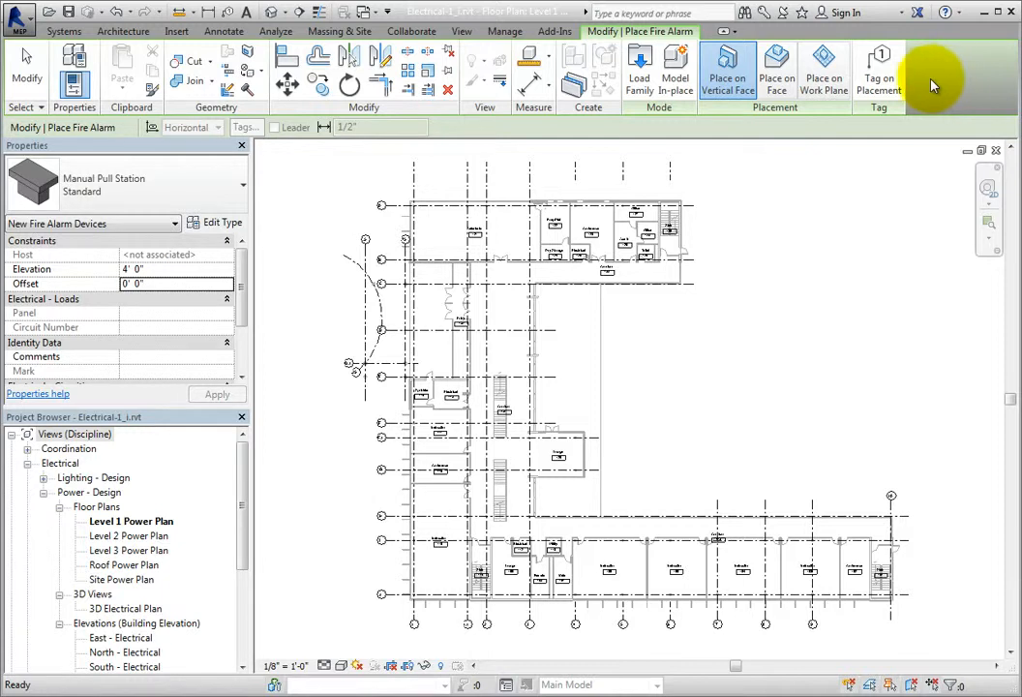
pyautogui.click(892, 91)
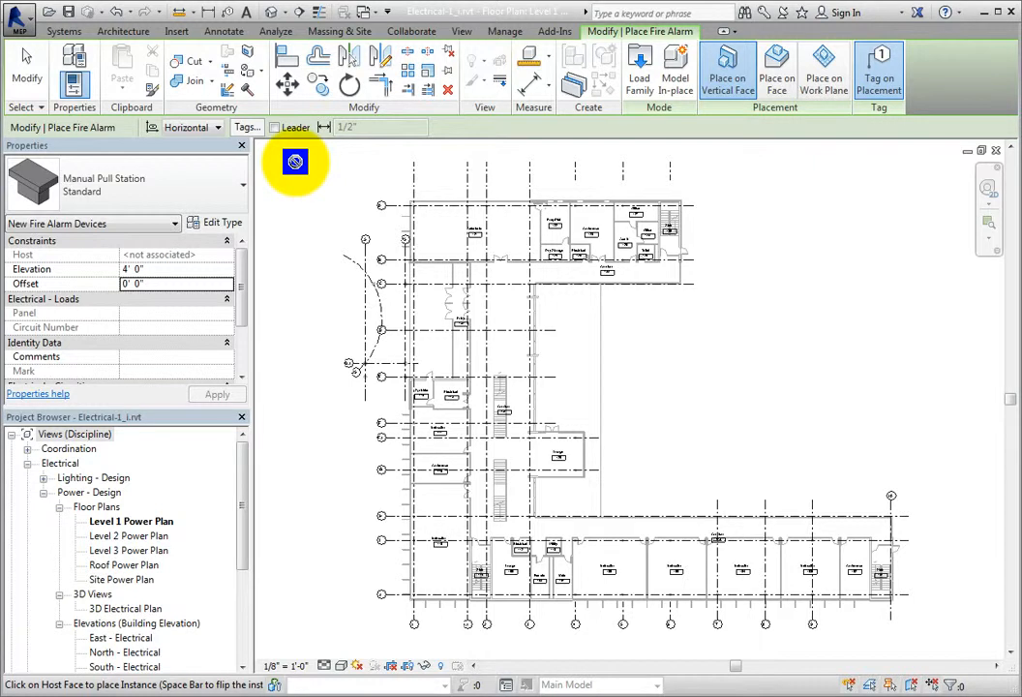
pyautogui.click(219, 129)
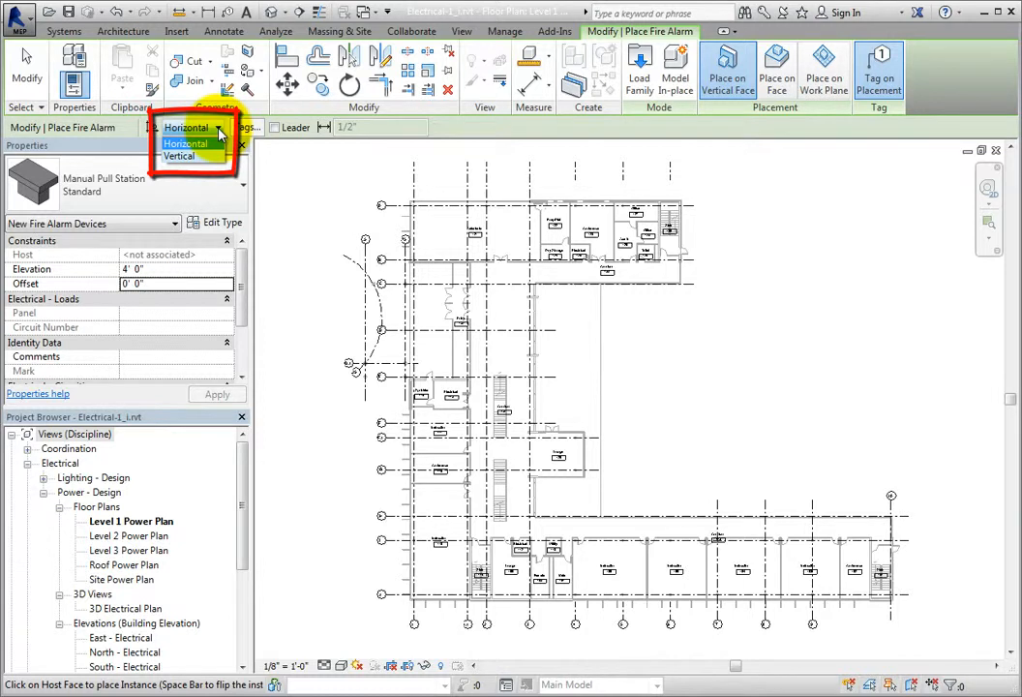
pyautogui.click(219, 130)
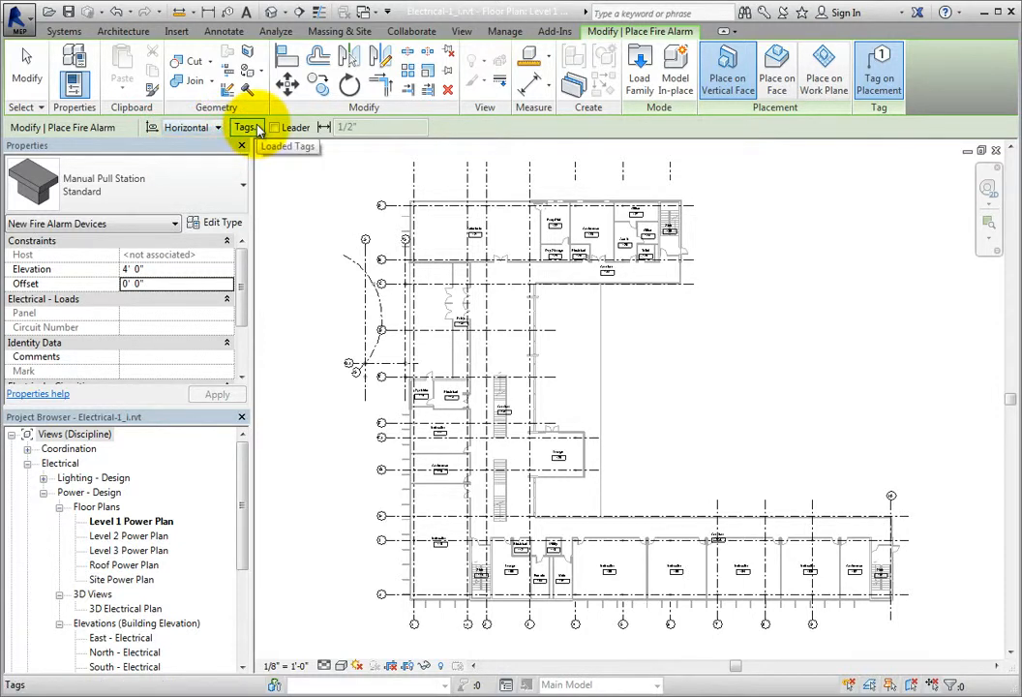
# Step: Review the tag families assigned to each category in the loaded tags list and close it without changes
pyautogui.click(257, 130)
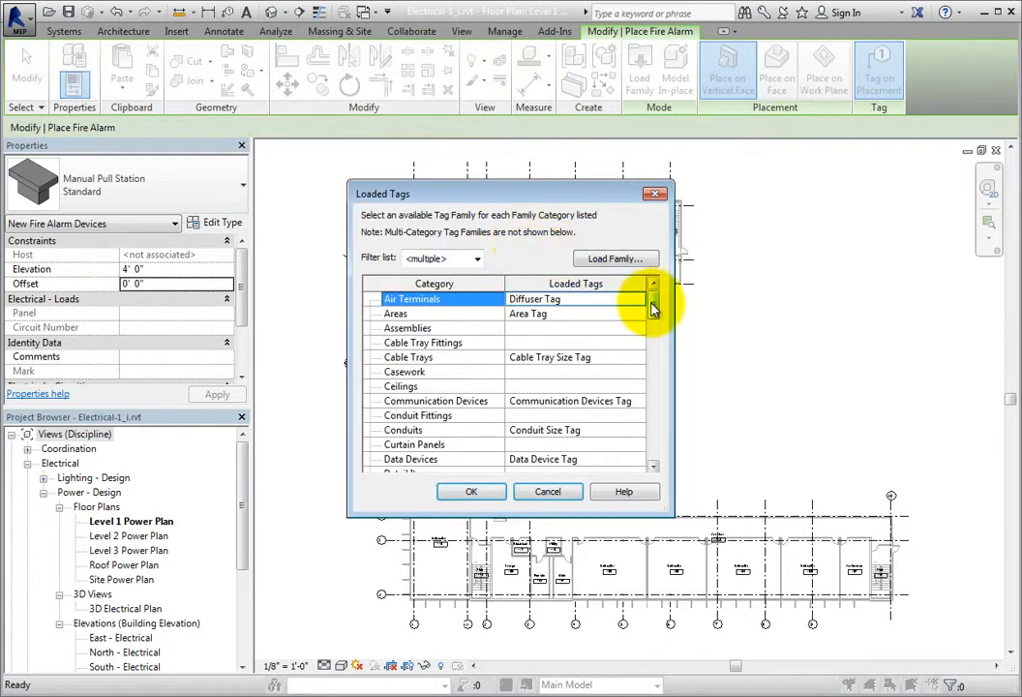
pyautogui.moveTo(654, 308); pyautogui.dragTo(655, 445)
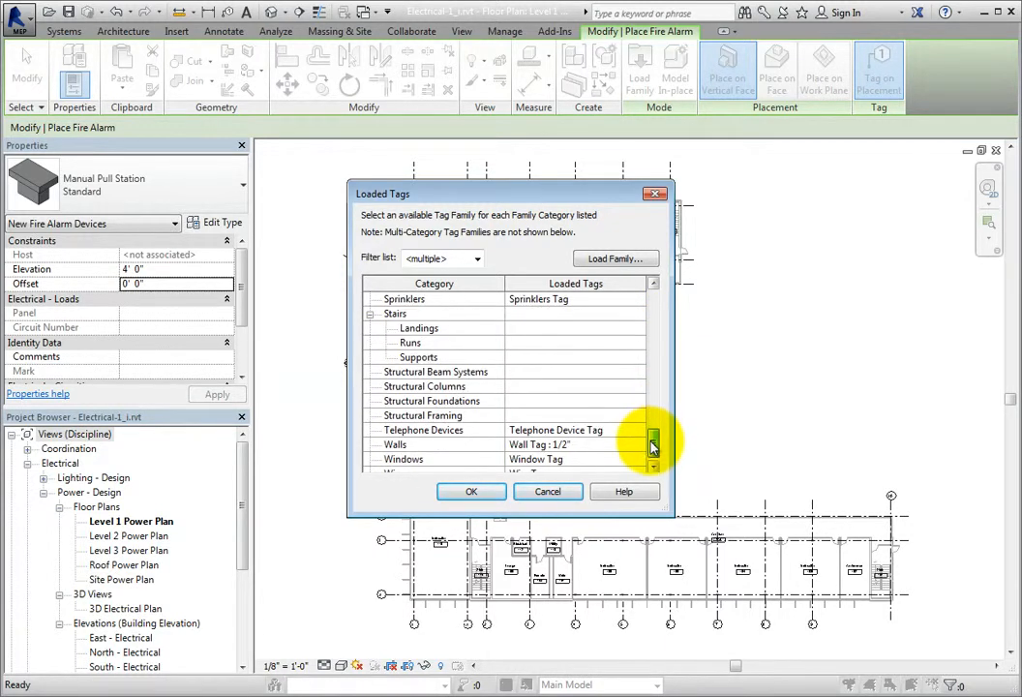
pyautogui.click(565, 493)
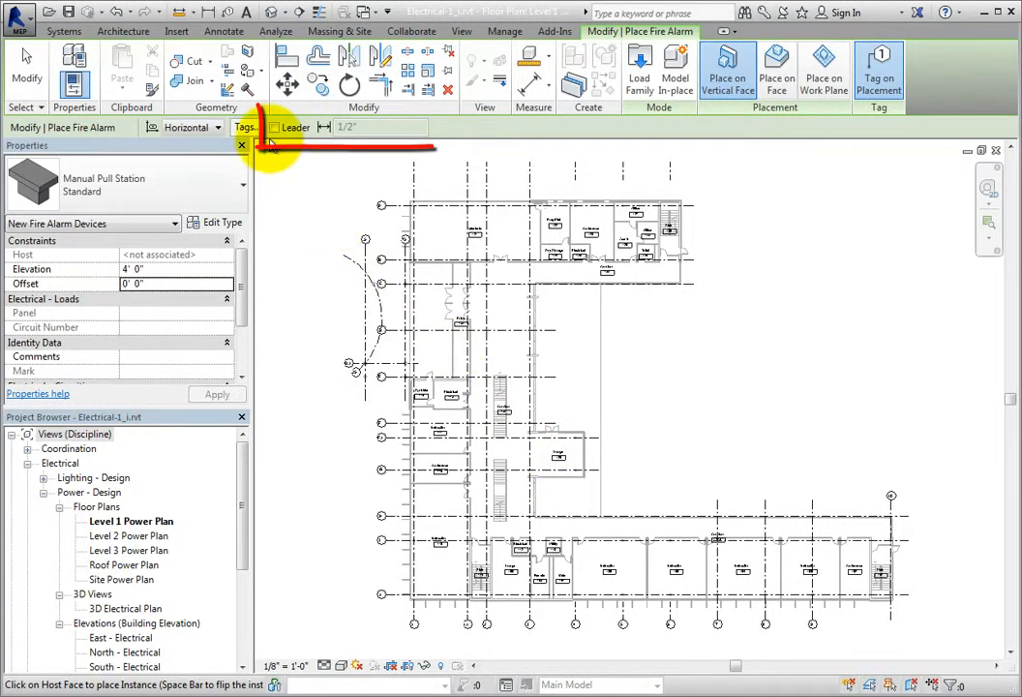
# Step: Try the tag leader option with its length setting, switch the leader off again and disable Tag on Placement
pyautogui.click(275, 129)
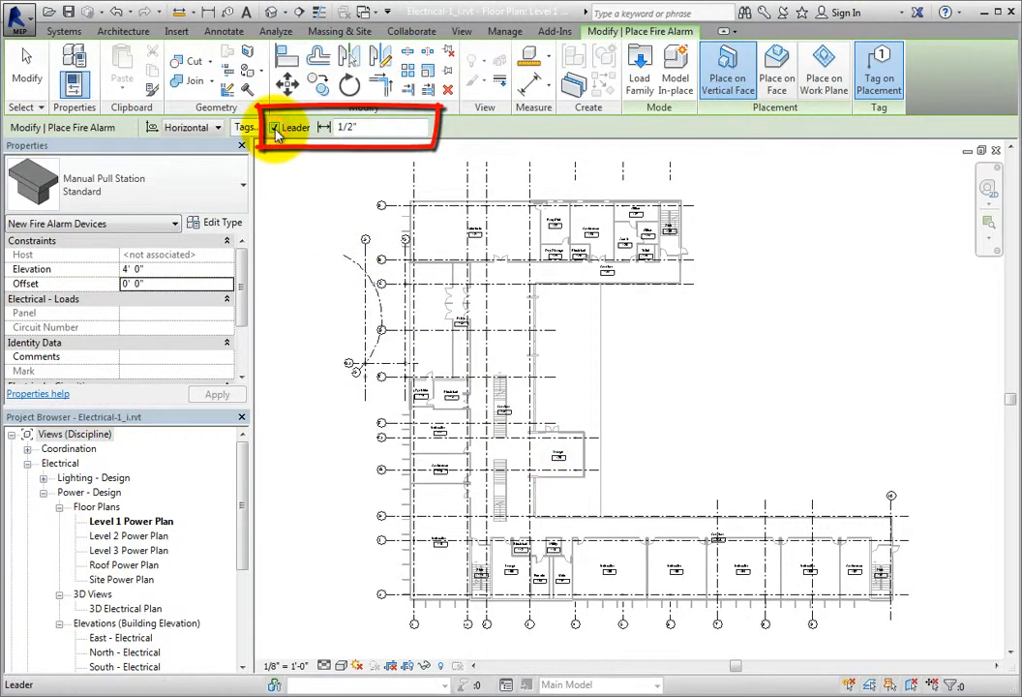
pyautogui.click(339, 127)
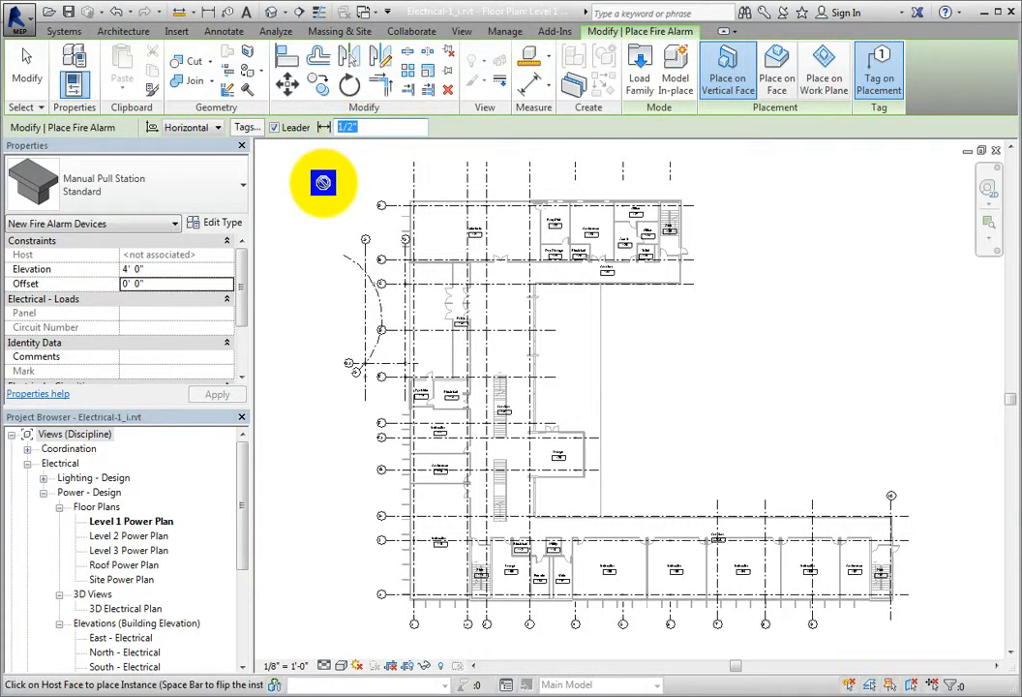
pyautogui.click(276, 129)
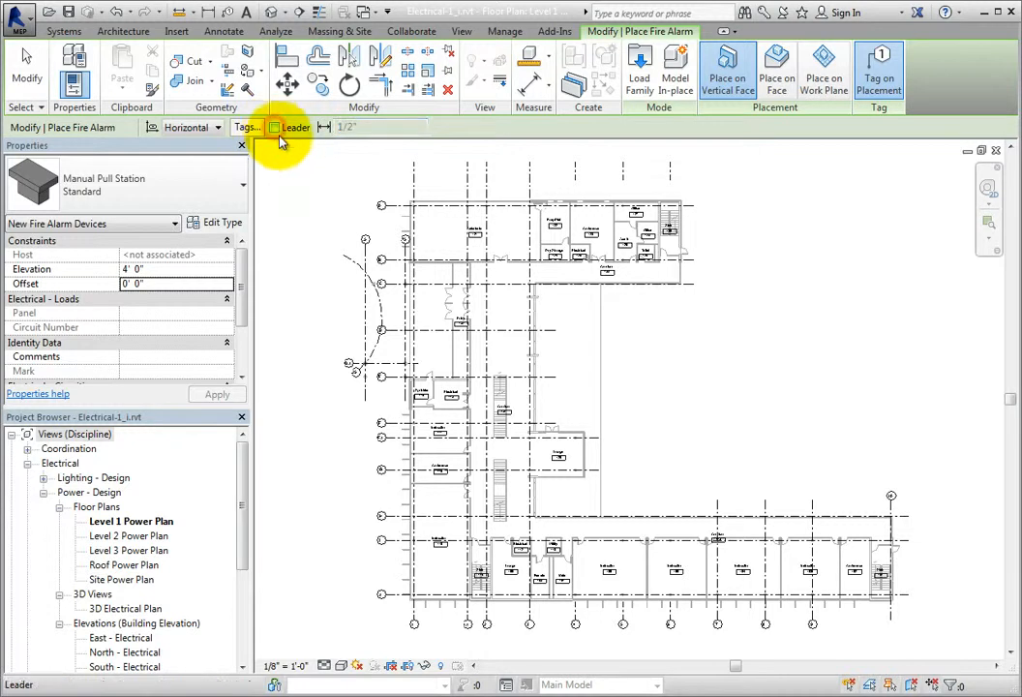
pyautogui.click(876, 97)
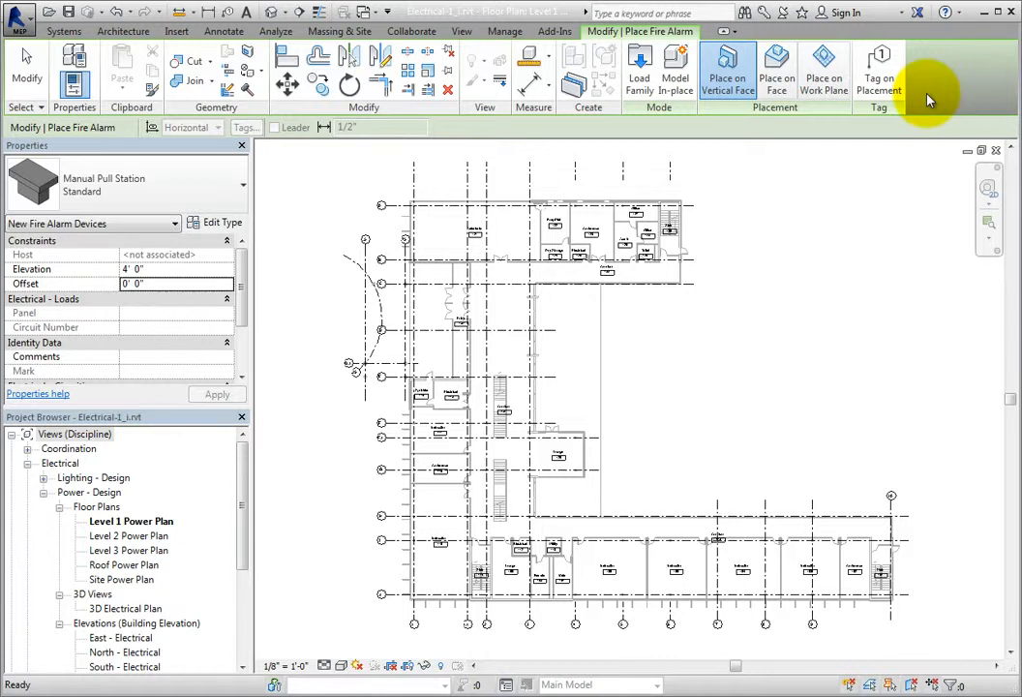
# Step: Choose the Standard type of Fire Alarm Horn - Wall Mounted as the fire alarm device to place
pyautogui.click(241, 185)
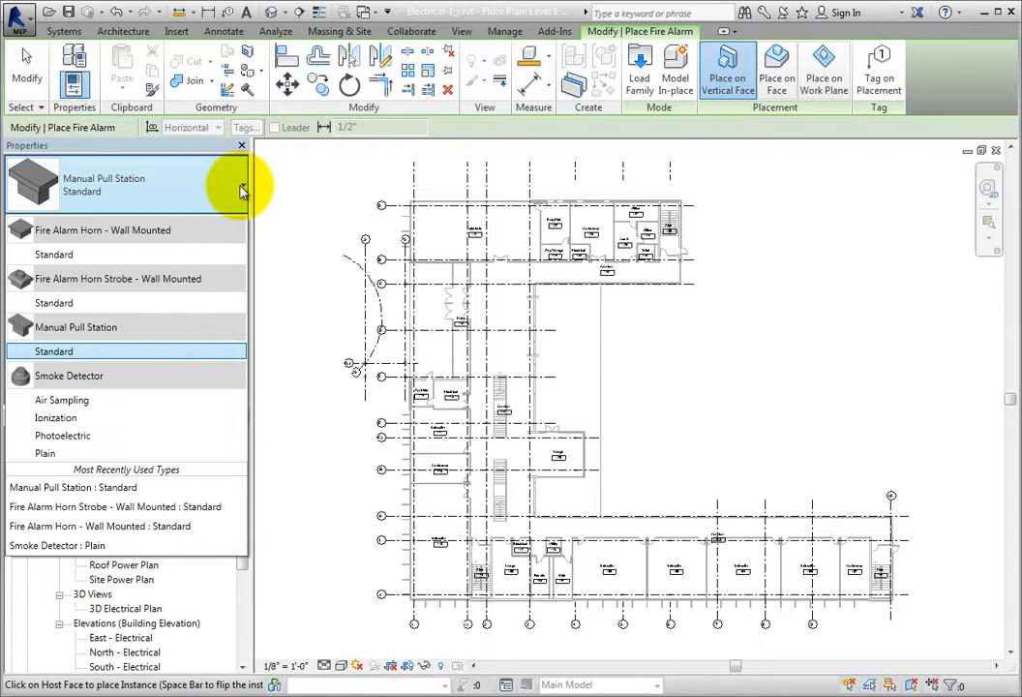
pyautogui.click(242, 191)
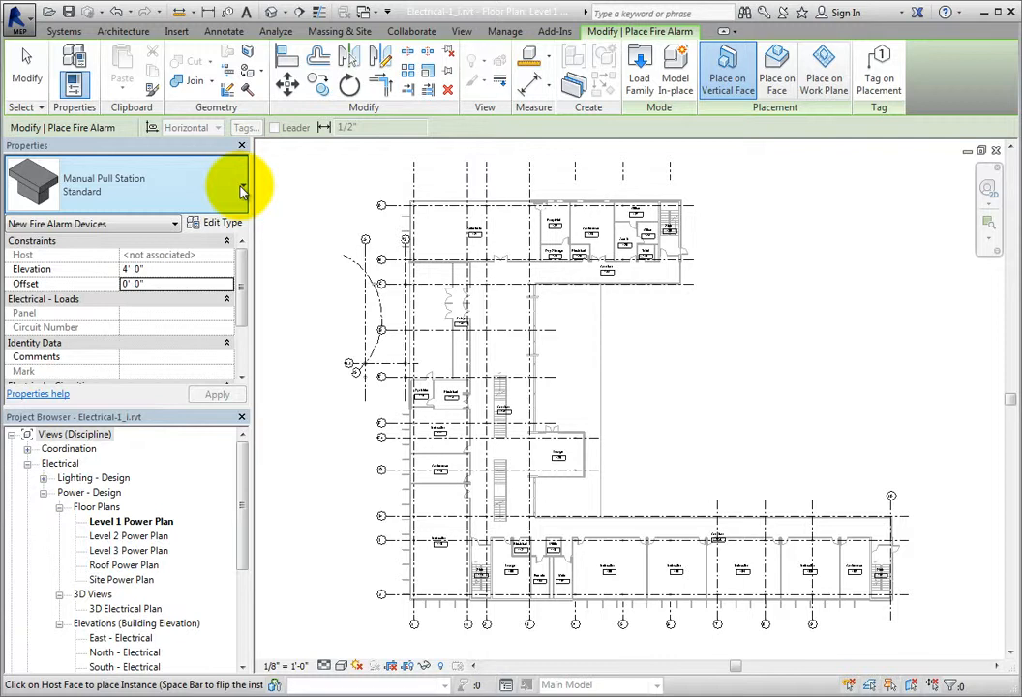
pyautogui.click(242, 191)
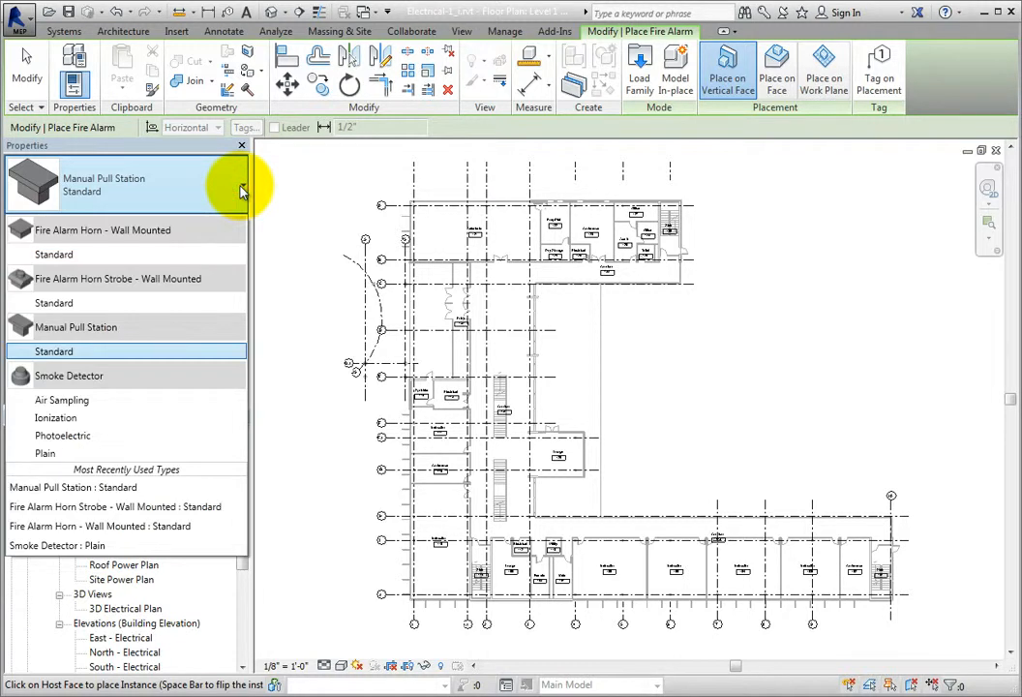
pyautogui.click(162, 253)
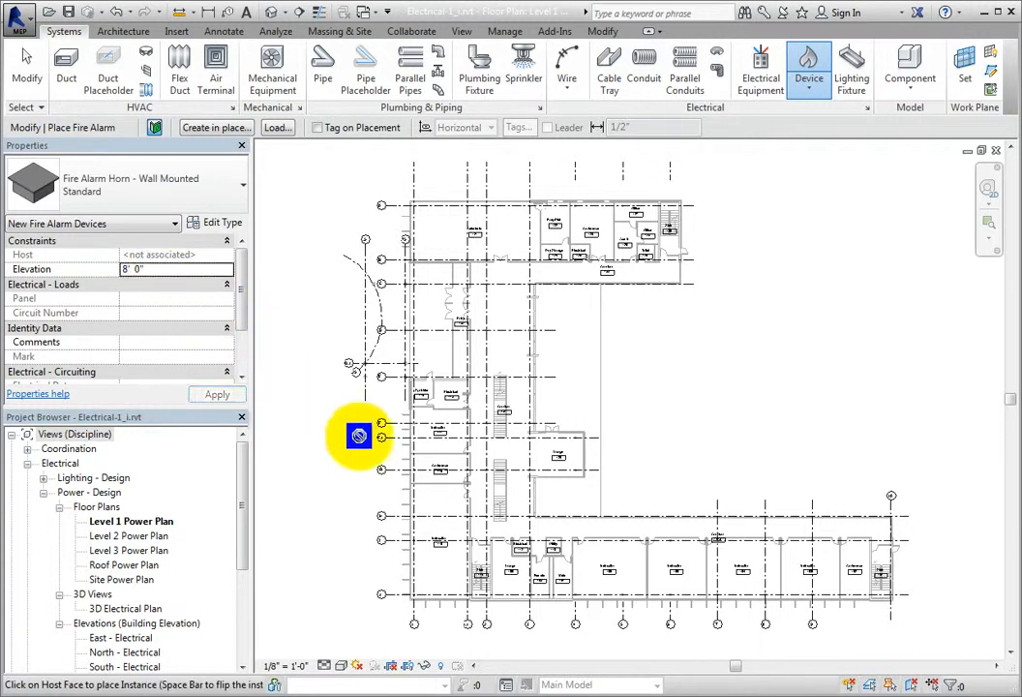
# Step: Place a wall-mounted fire alarm horn near the middle of the corridor wall in the instruction room west of Instruction 105
pyautogui.moveTo(598, 564); pyautogui.dragTo(584, 504, button='middle')
pyautogui.scroll(2, 581, 499)
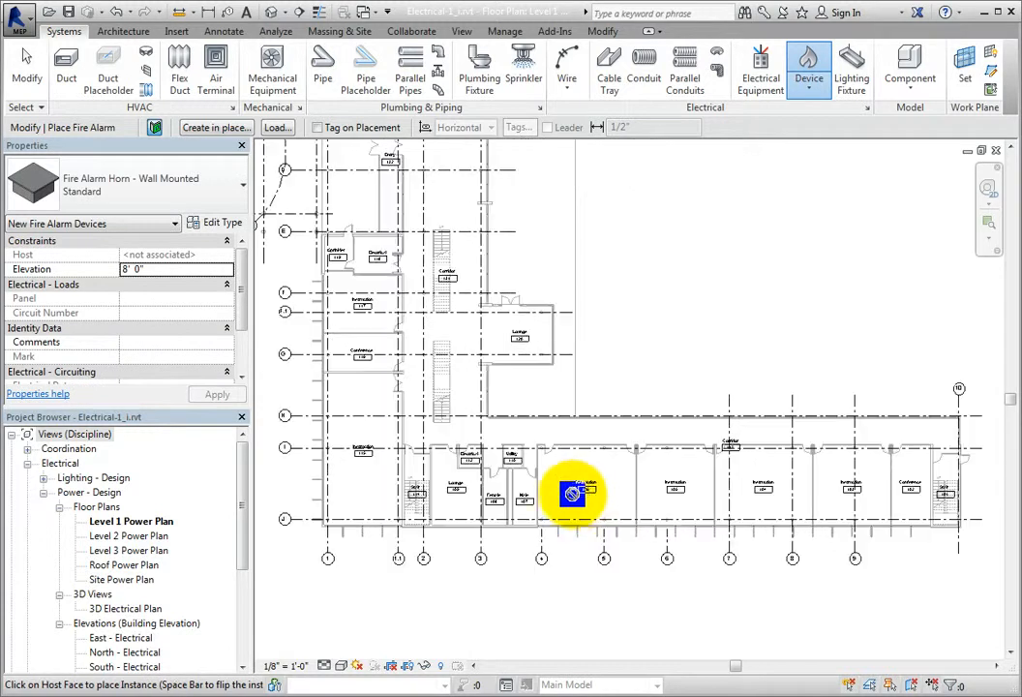
pyautogui.scroll(2, 571, 492)
pyautogui.scroll(2, 542, 382)
pyautogui.scroll(2, 524, 444)
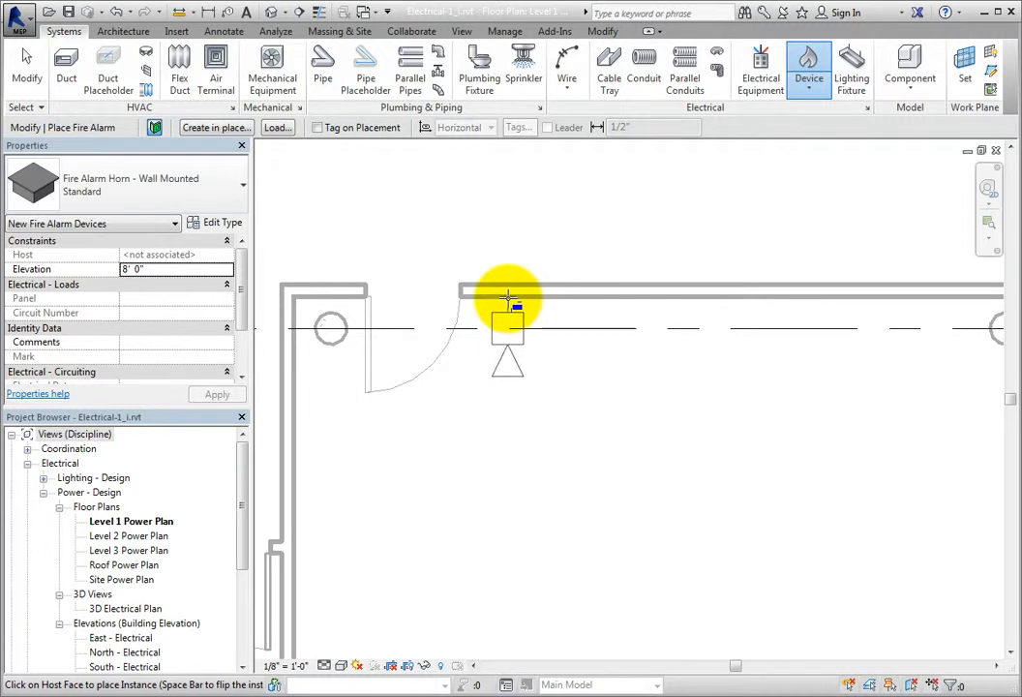
pyautogui.moveTo(724, 309); pyautogui.dragTo(523, 281, button='middle')
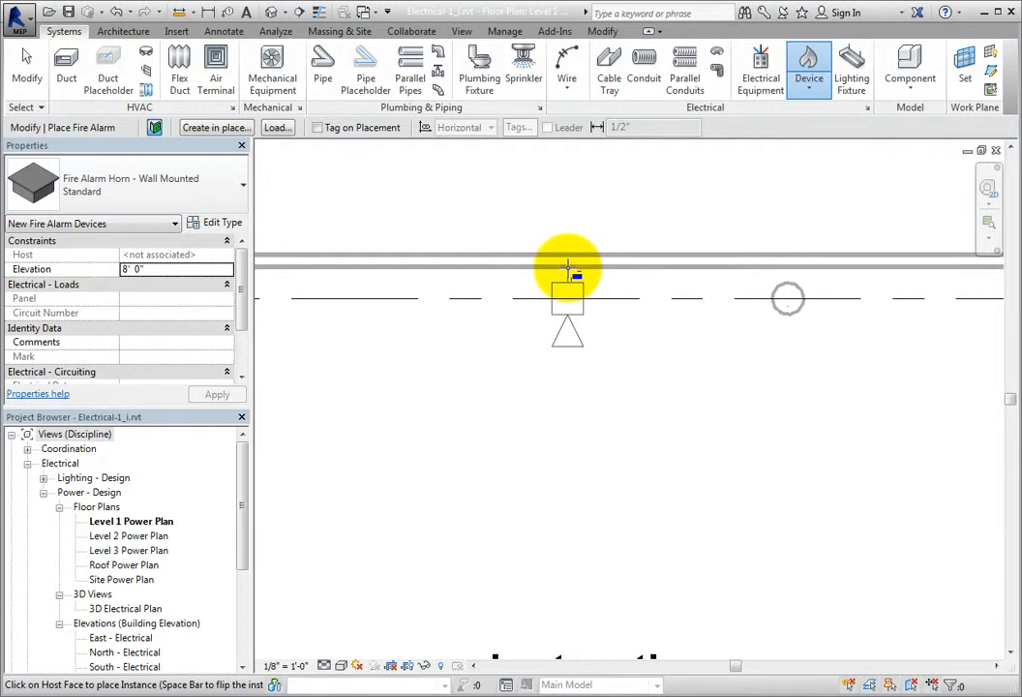
# Step: Place two wall-mounted fire alarm horns on the corridor wall of Instruction 105, one beside each door
pyautogui.scroll(-3, 568, 269)
pyautogui.moveTo(760, 358); pyautogui.dragTo(343, 392, button='middle')
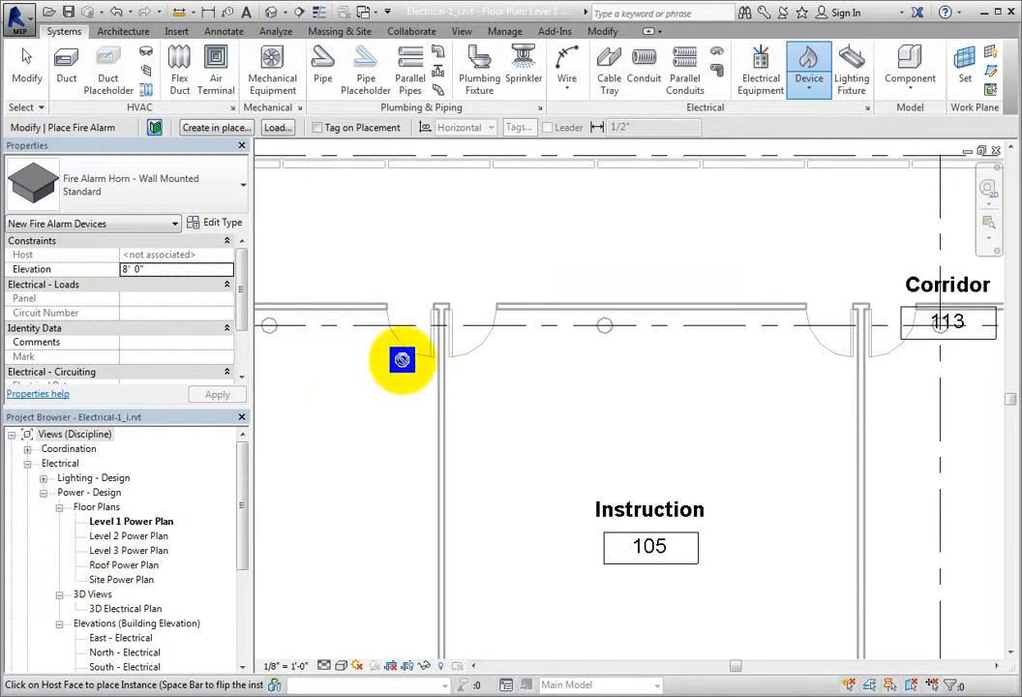
pyautogui.click(503, 310)
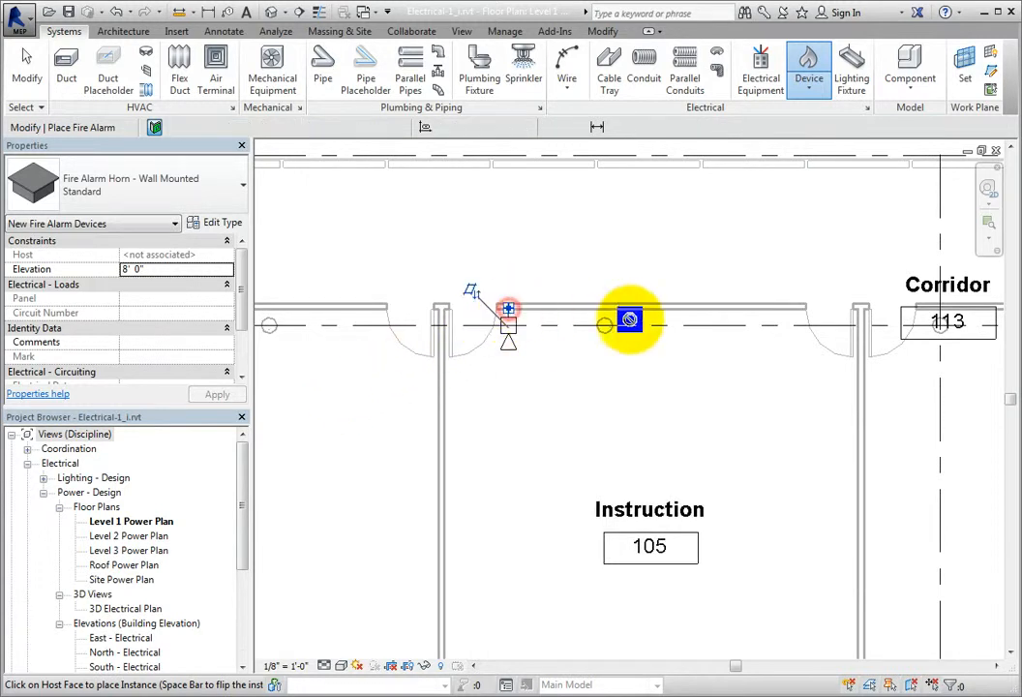
pyautogui.moveTo(785, 299); pyautogui.dragTo(378, 334, button='middle')
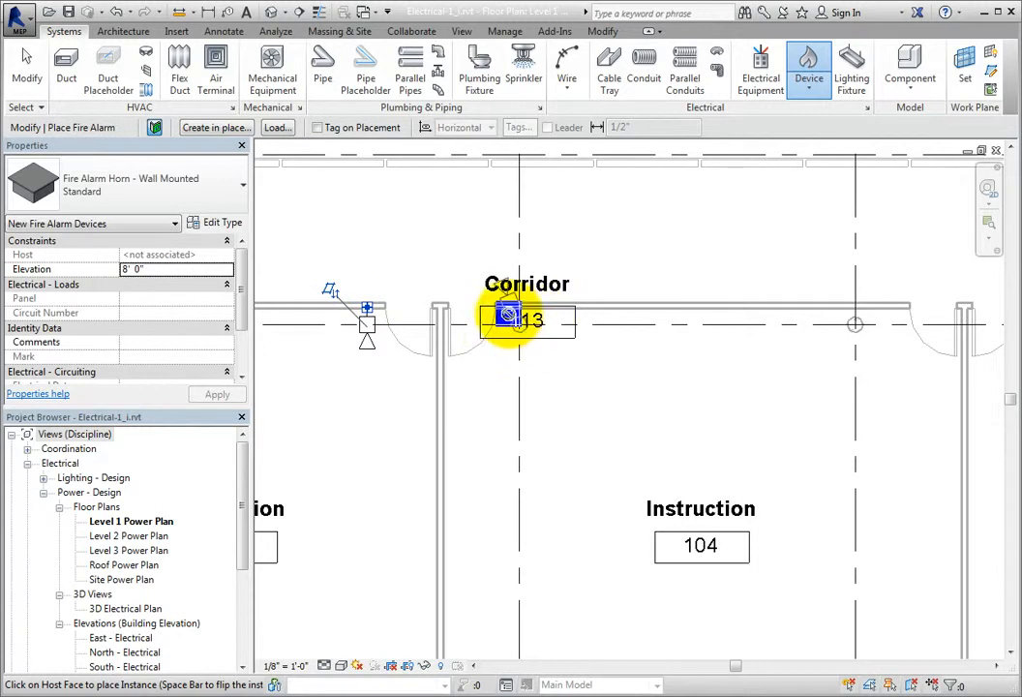
# Step: Place two wall-mounted fire alarm horns on the corridor wall of Instruction 104, one beside each door
pyautogui.scroll(3, 506, 320)
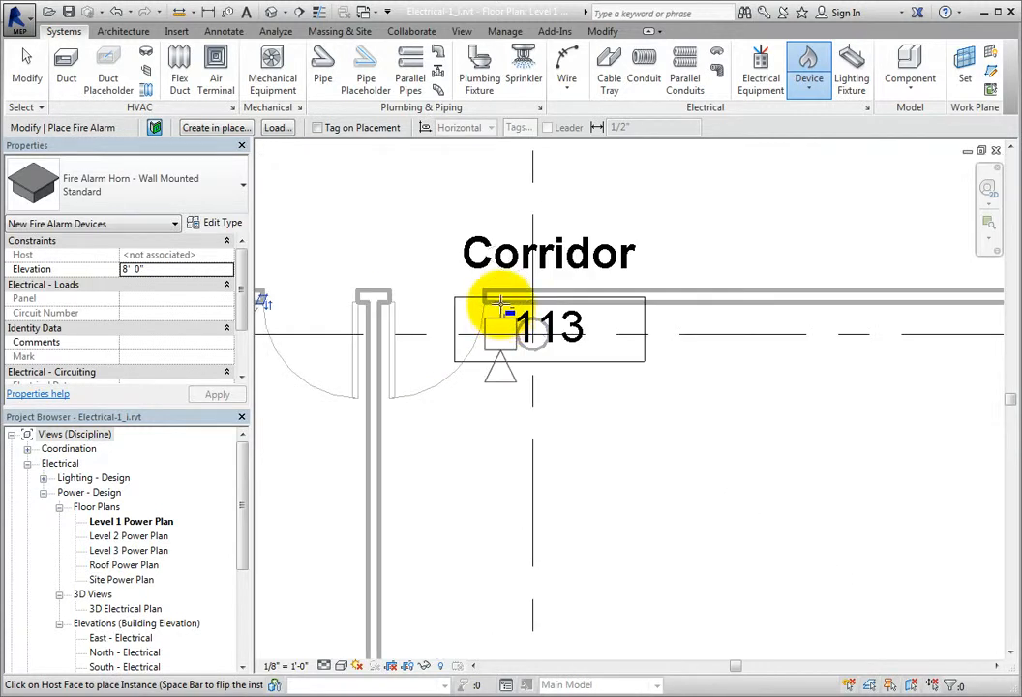
pyautogui.scroll(-2, 500, 304)
pyautogui.moveTo(765, 366); pyautogui.dragTo(591, 344, button='middle')
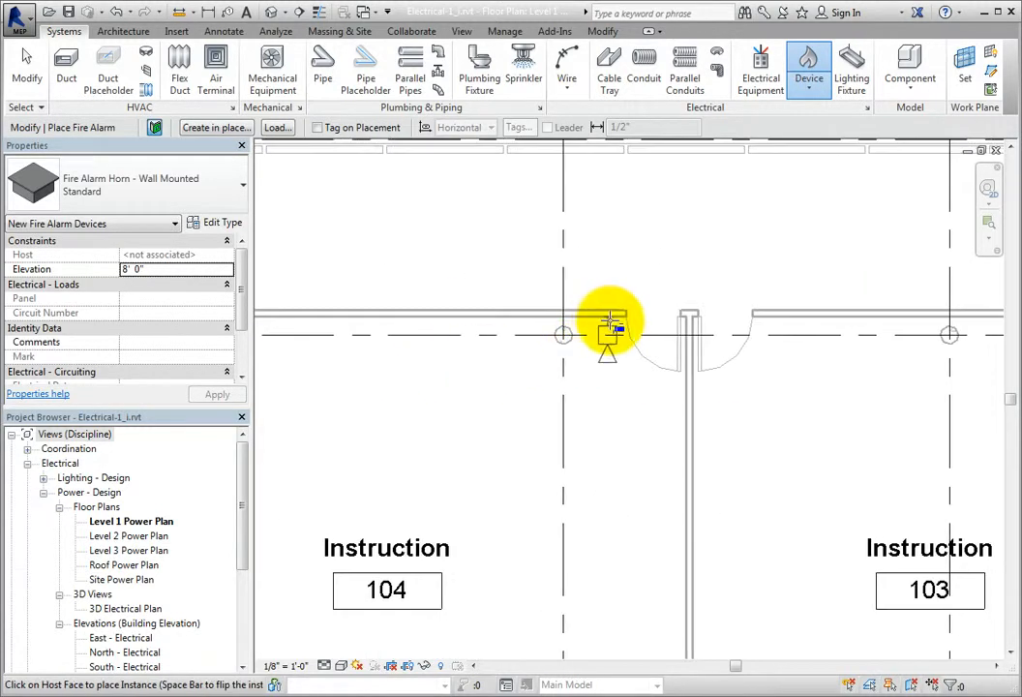
pyautogui.click(614, 326)
pyautogui.scroll(-3, 606, 327)
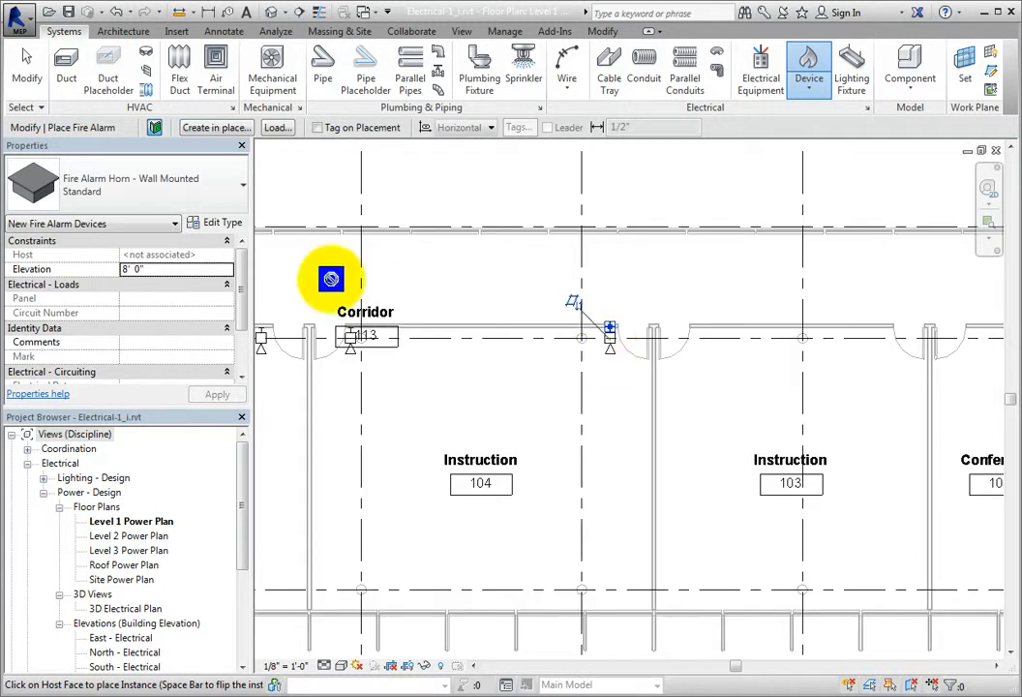
# Step: Switch to the Manual Pull Station Standard type and place one on the end wall of the corridor at grid 10, outside the stair
pyautogui.click(217, 198)
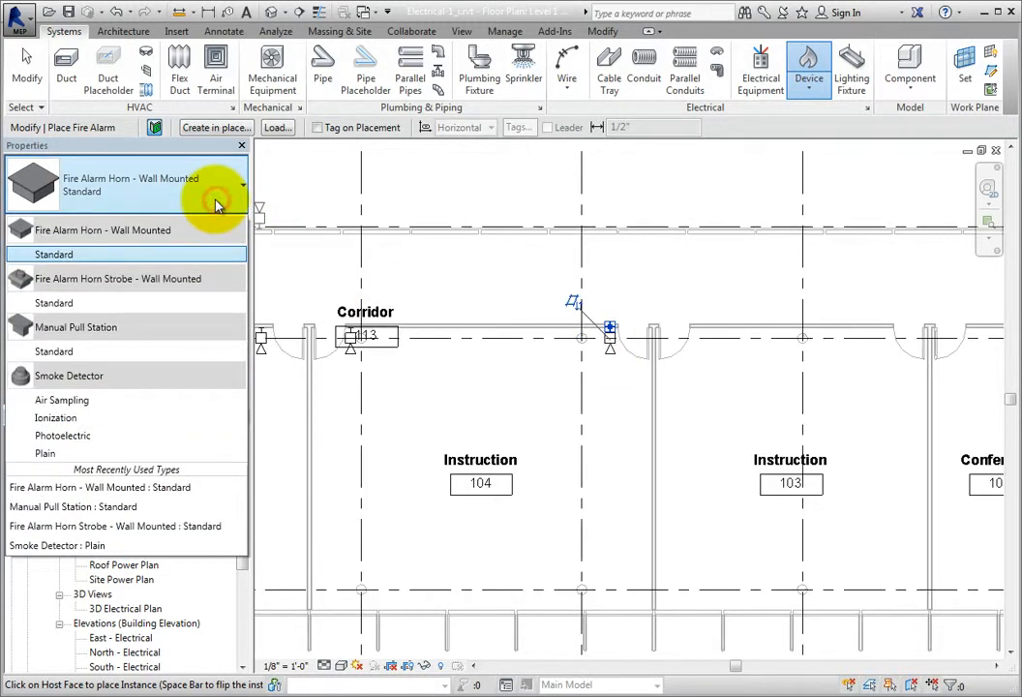
pyautogui.click(131, 351)
pyautogui.moveTo(523, 414); pyautogui.dragTo(338, 427, button='middle')
pyautogui.scroll(-3, 589, 392)
pyautogui.scroll(3, 651, 380)
pyautogui.scroll(3, 692, 406)
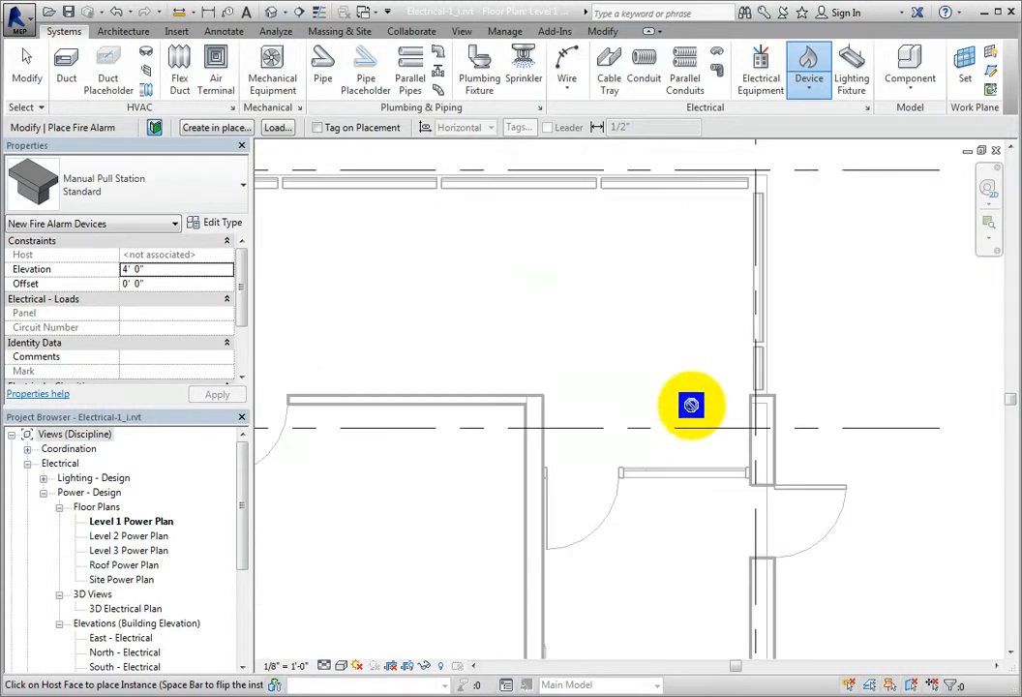
pyautogui.click(748, 437)
# Step: Place a manual pull station on the inside of the exterior wall of Stair 130, just above the exit door
pyautogui.scroll(-5, 747, 438)
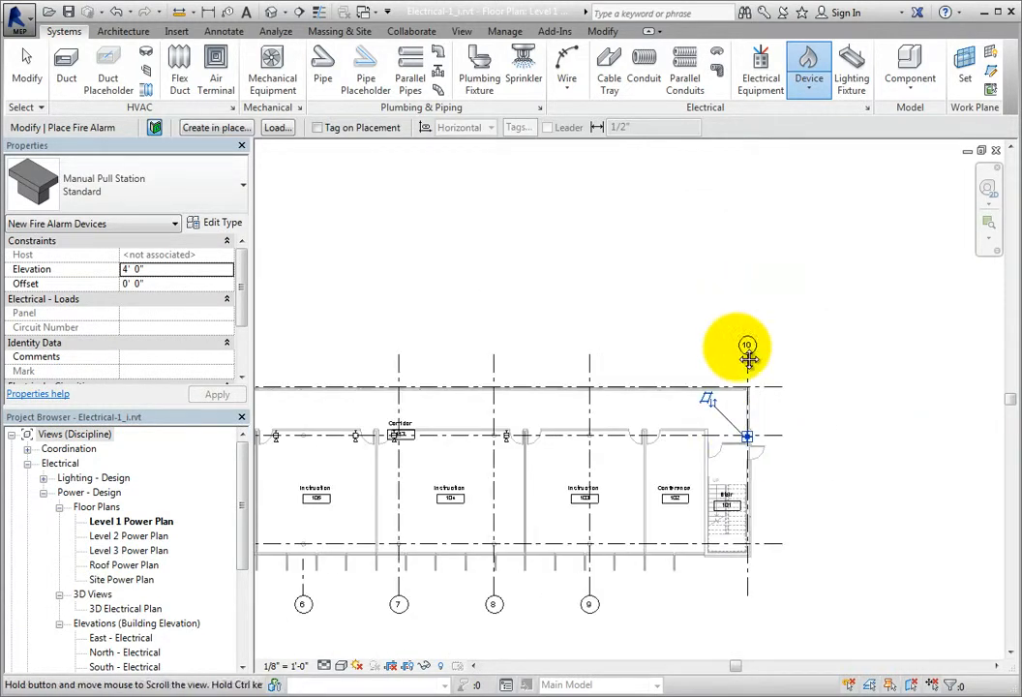
pyautogui.moveTo(754, 315); pyautogui.dragTo(736, 678, button='middle')
pyautogui.moveTo(364, 315); pyautogui.dragTo(659, 531, button='middle')
pyautogui.scroll(6, 600, 444)
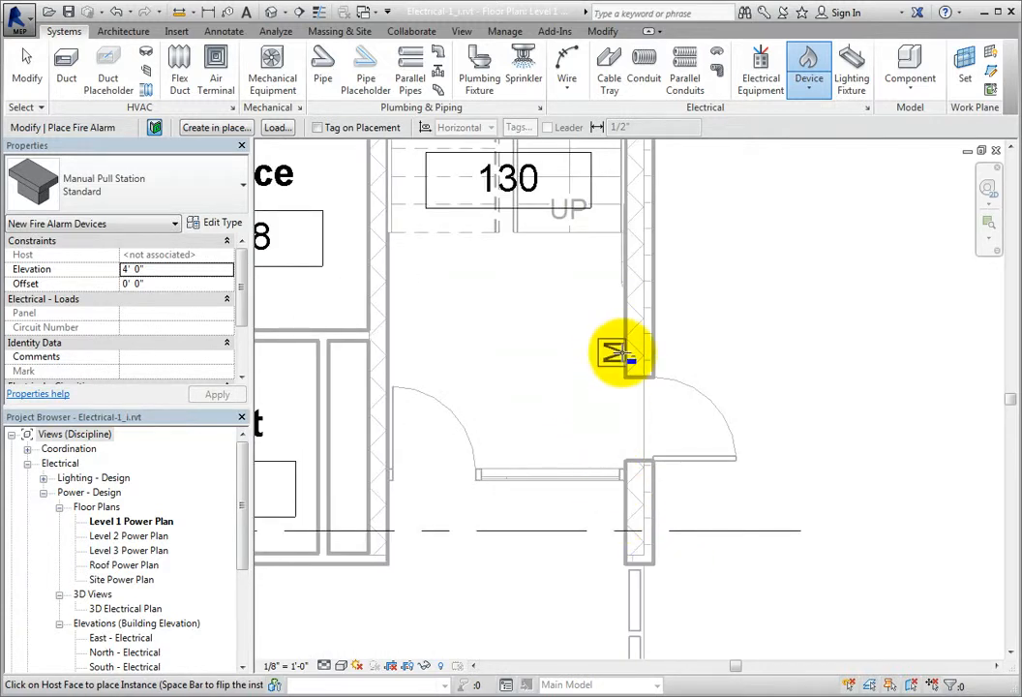
pyautogui.click(619, 354)
pyautogui.scroll(-4, 611, 420)
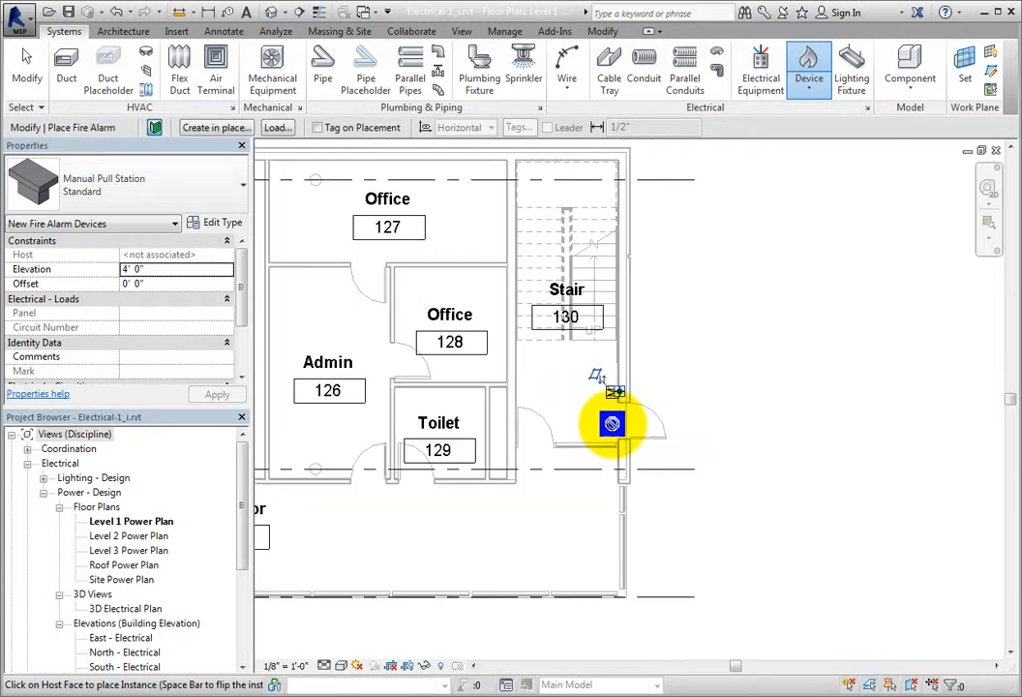
pyautogui.scroll(-5, 612, 420)
pyautogui.moveTo(588, 513); pyautogui.dragTo(639, 327, button='middle')
pyautogui.scroll(-2, 632, 318)
pyautogui.moveTo(679, 370); pyautogui.dragTo(601, 392, button='middle')
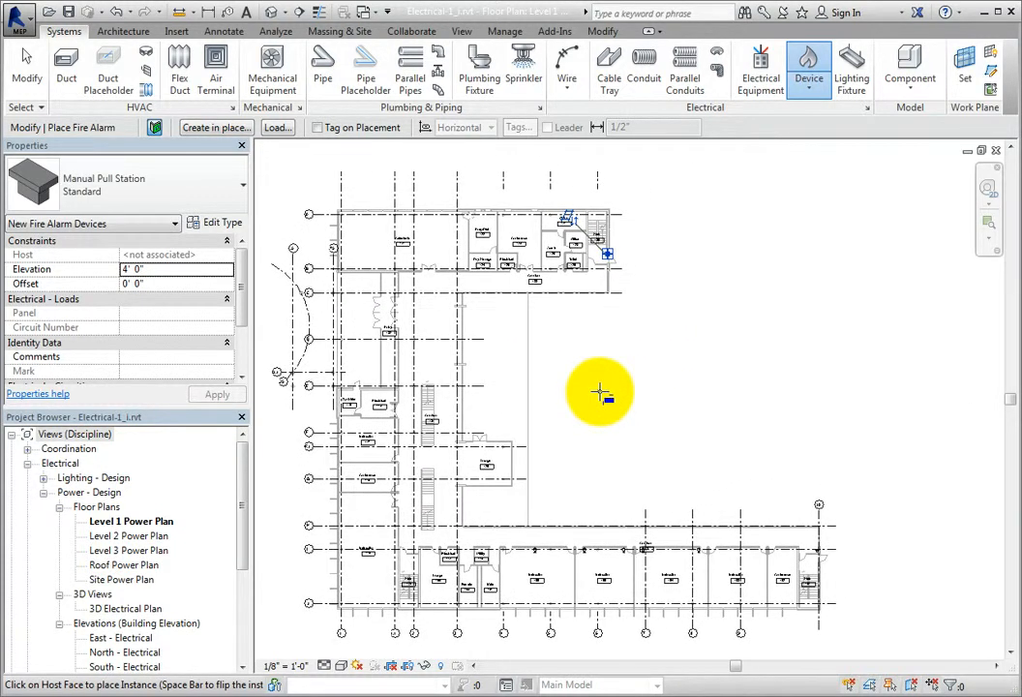